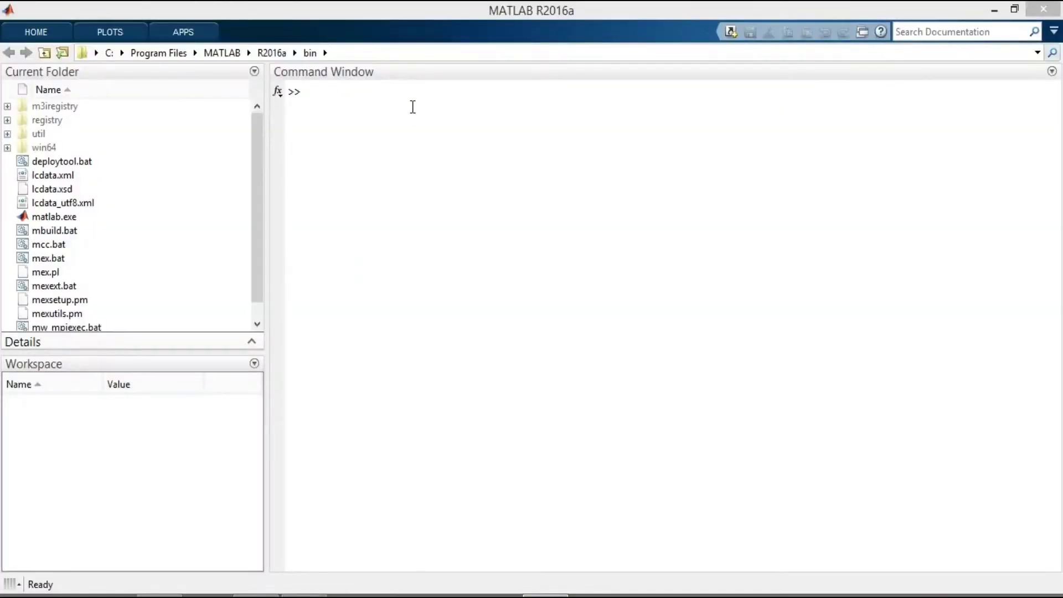
# Put focus on the empty MATLAB R2016a Command Window
pyautogui.click(412, 105)
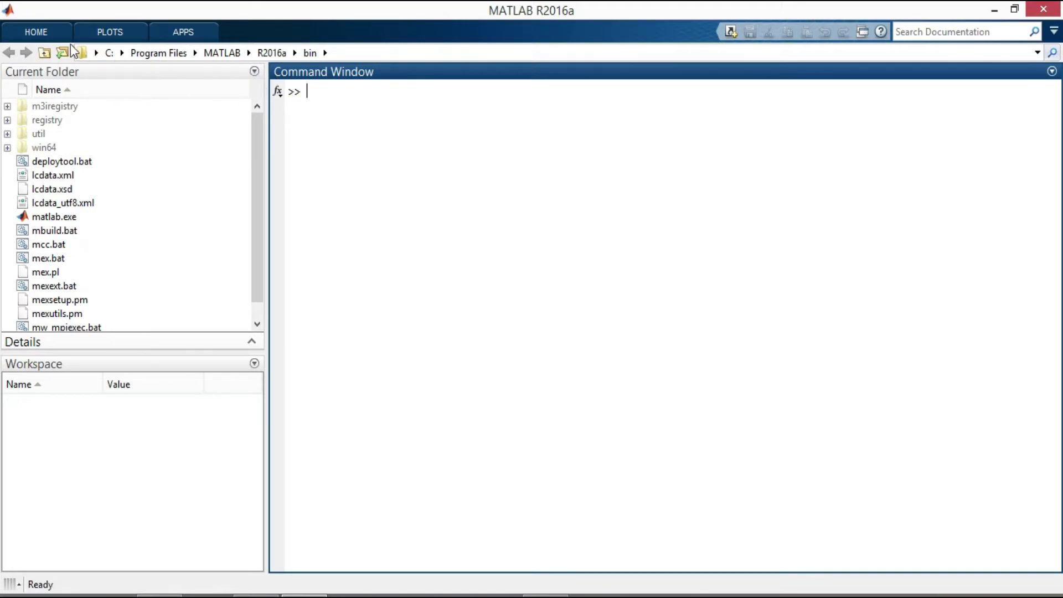
# Create a blank Simulink model from the start page and maximize its window
pyautogui.click(38, 28)
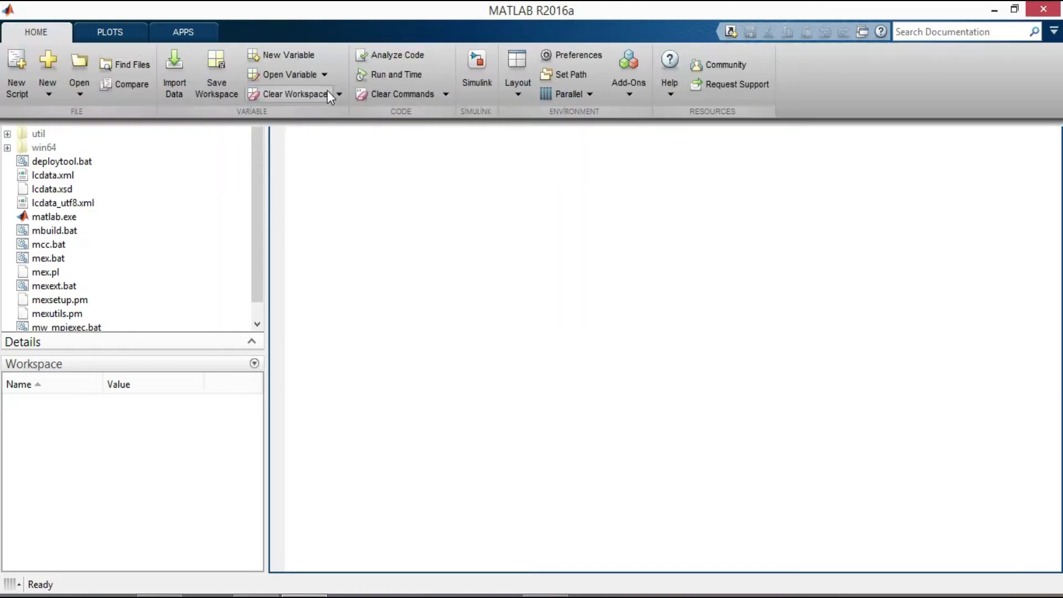
pyautogui.click(469, 68)
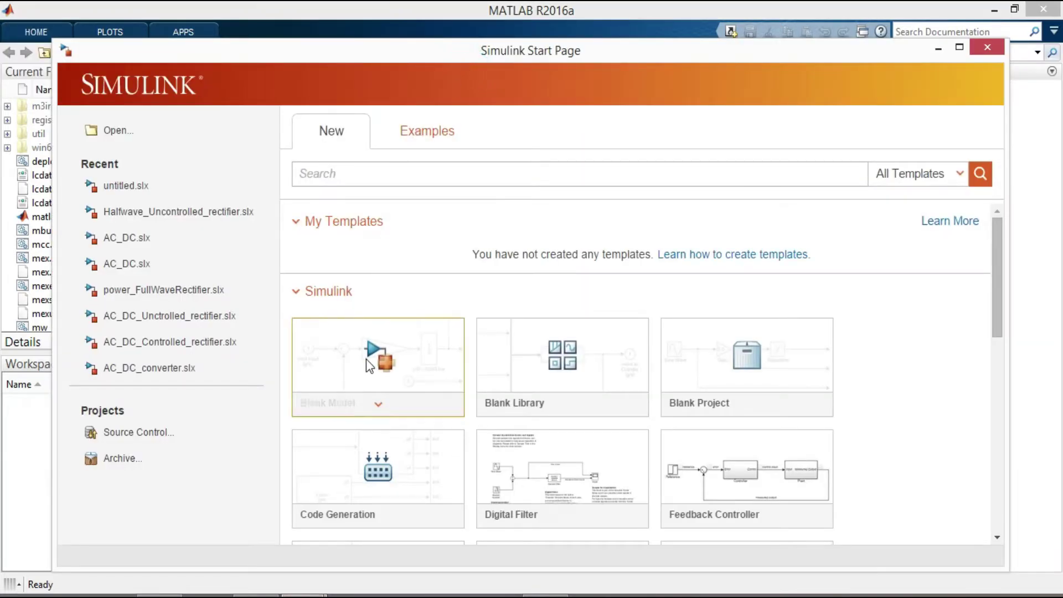
pyautogui.click(369, 359)
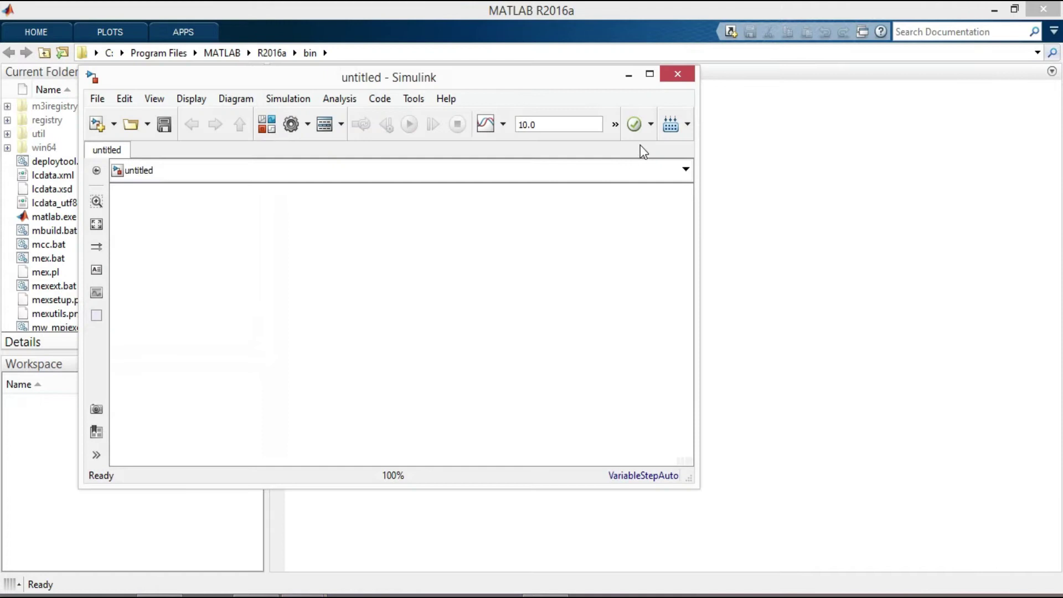
pyautogui.click(650, 75)
pyautogui.click(182, 54)
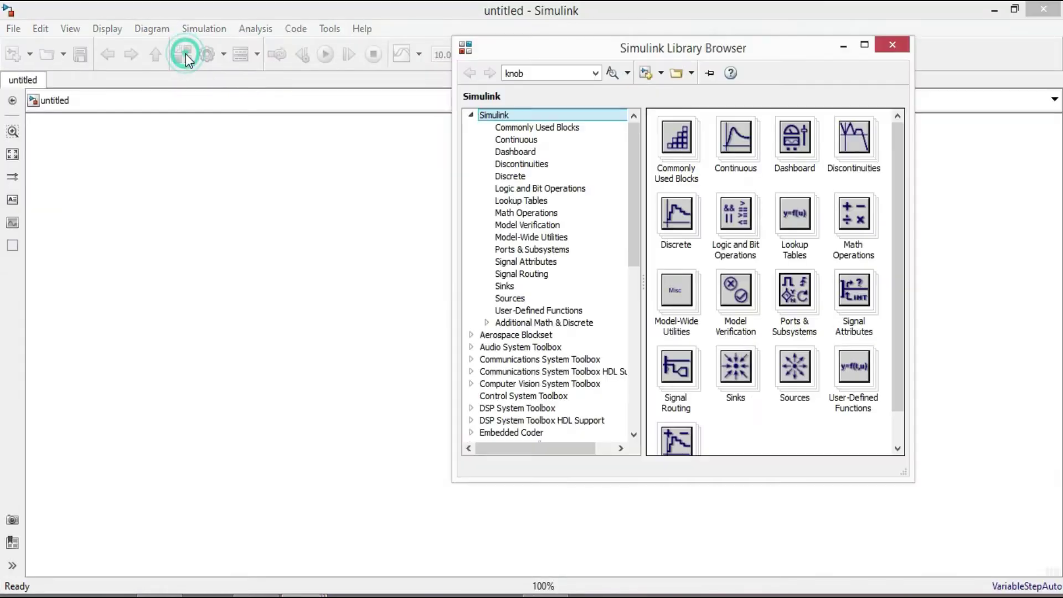
pyautogui.click(905, 45)
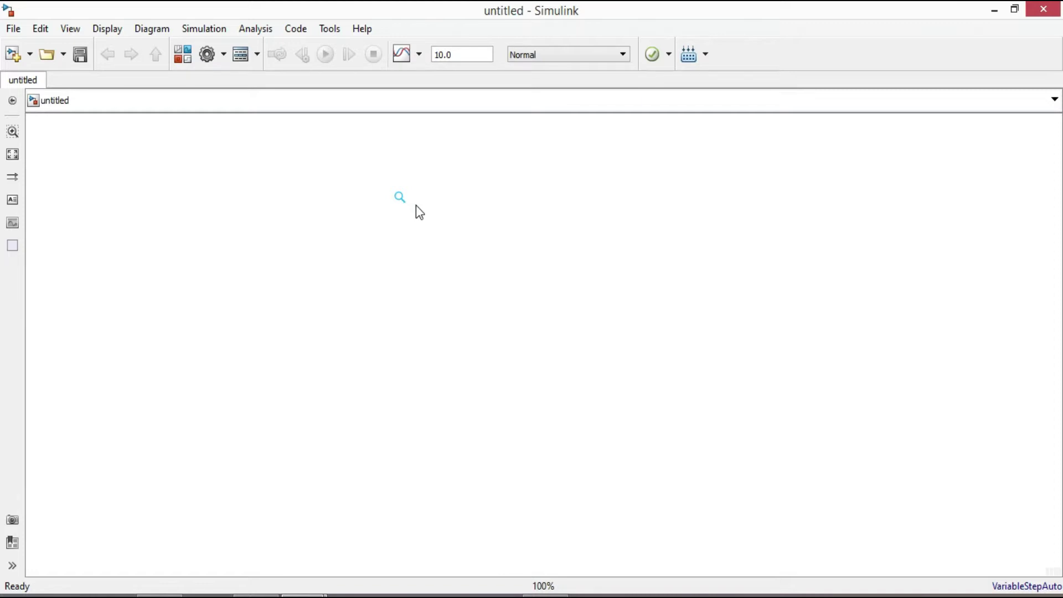
# Quick-insert AC Voltage Source, Diode and Series RLC Branch blocks onto the canvas
pyautogui.write('Ac Vol')
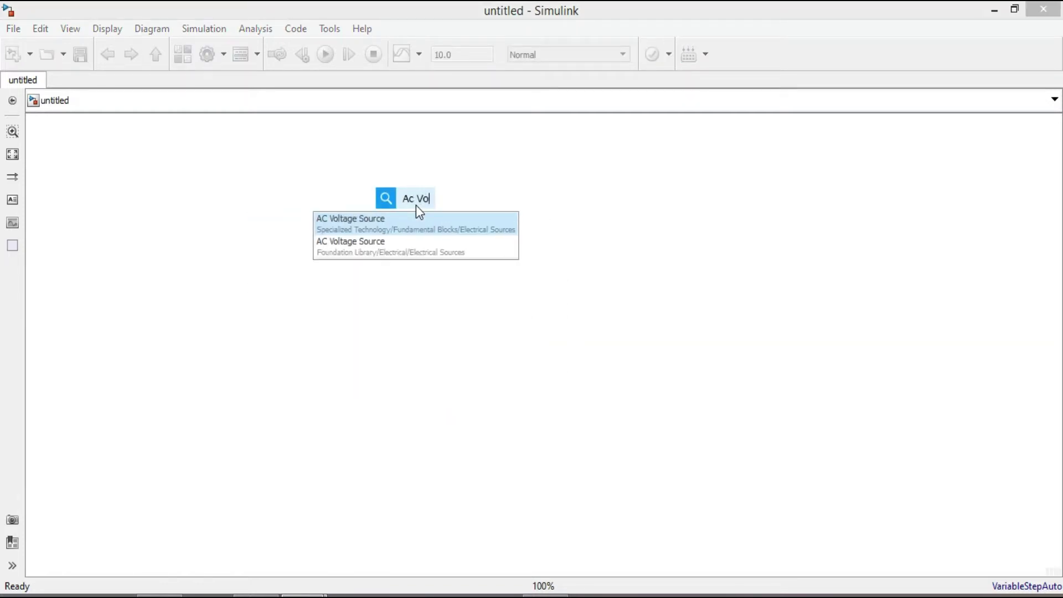
pyautogui.click(384, 220)
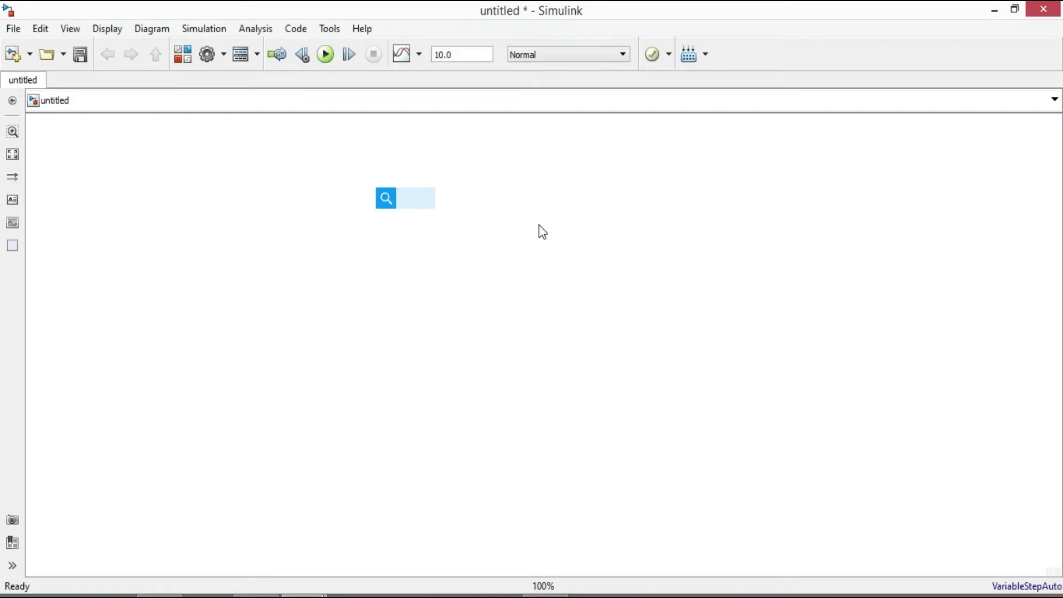
pyautogui.click(588, 252)
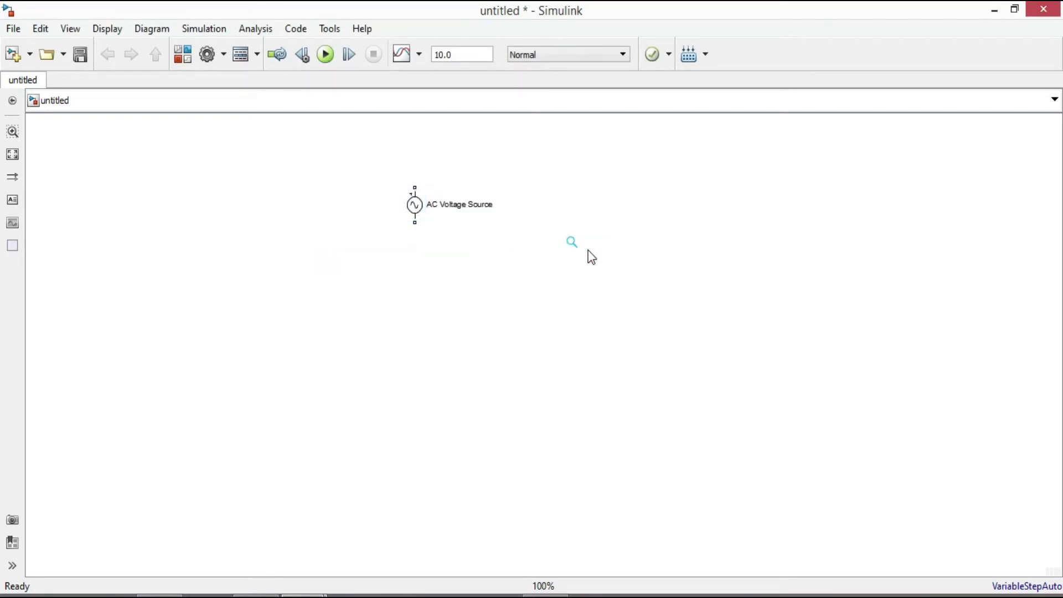
pyautogui.write('Diode')
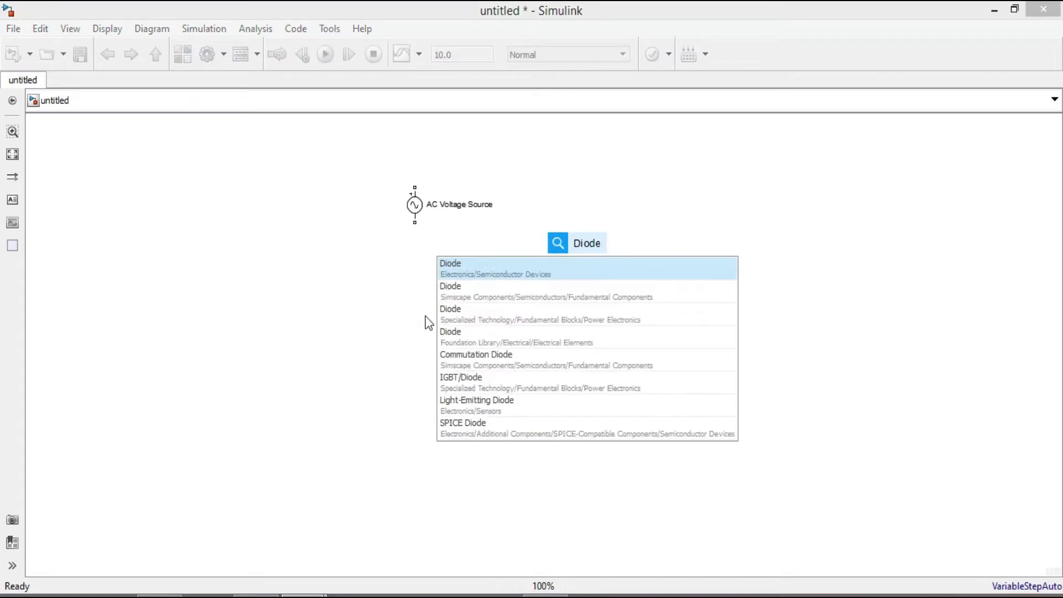
pyautogui.click(466, 313)
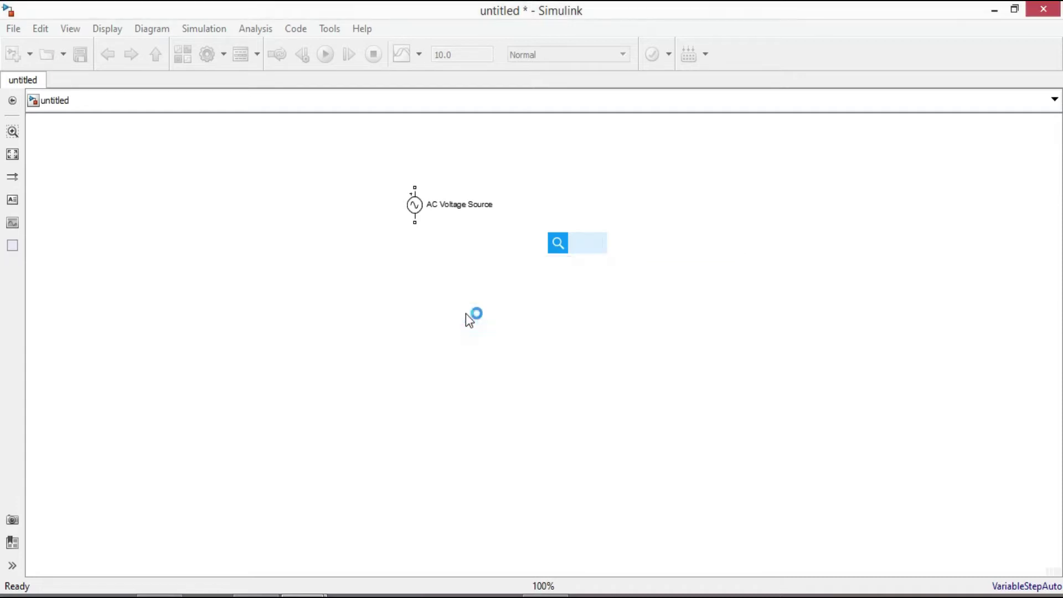
pyautogui.click(763, 335)
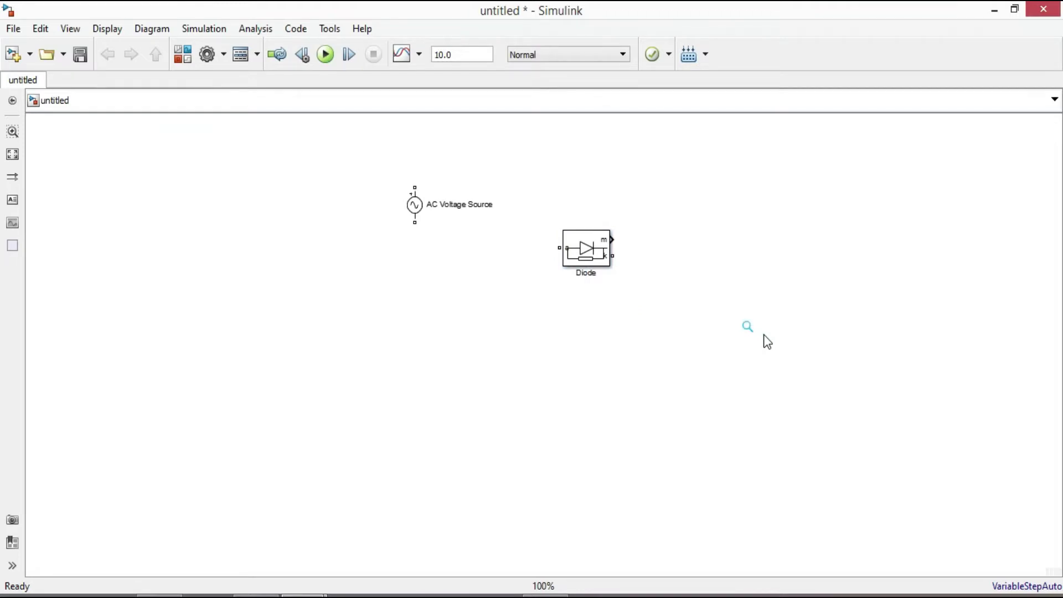
pyautogui.write('Series R')
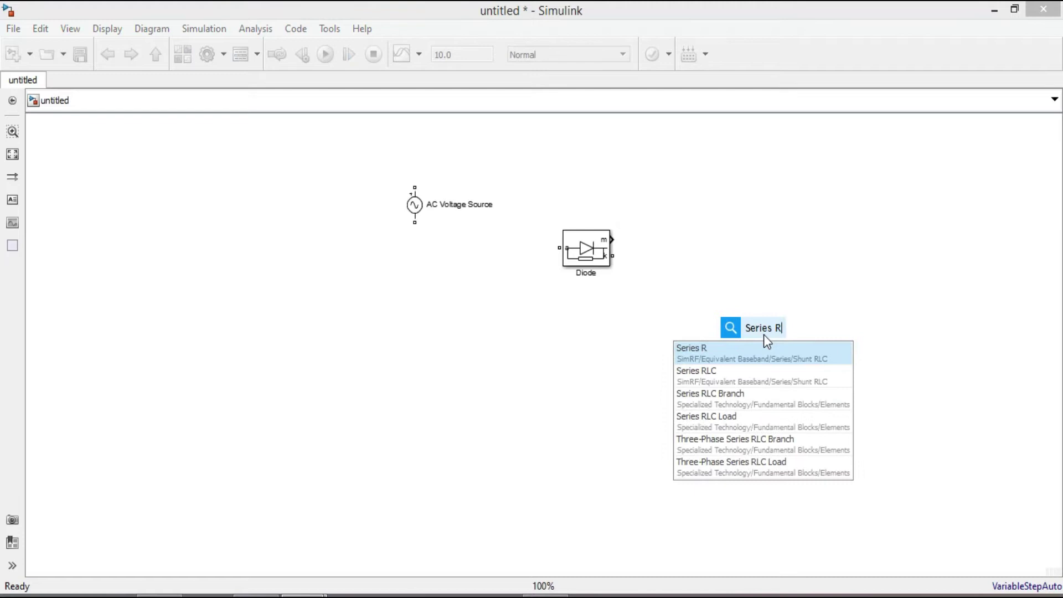
pyautogui.click(712, 395)
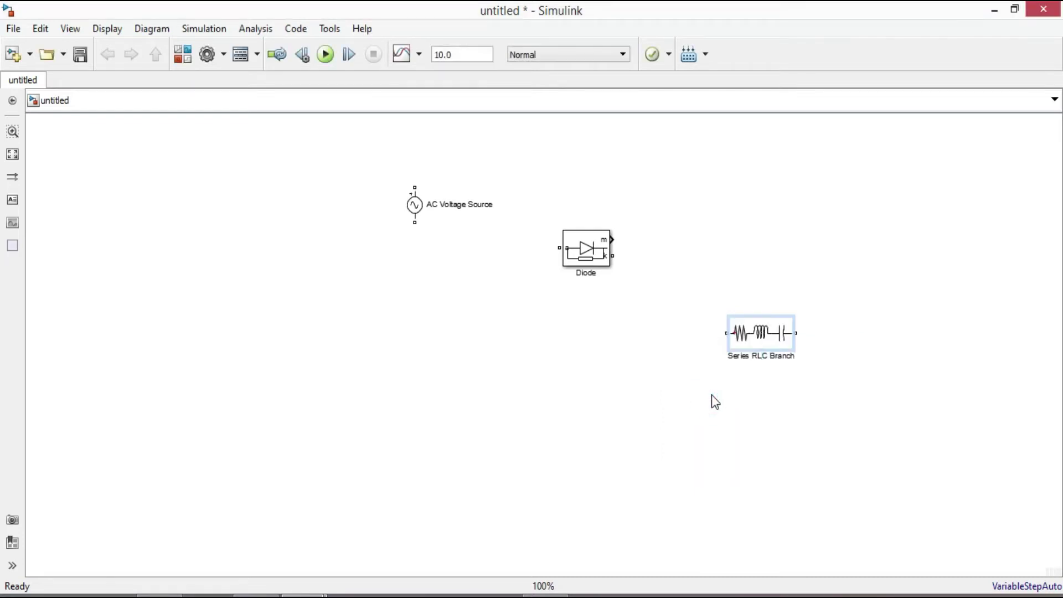
pyautogui.press('Escape')
# Make the Series RLC Branch a C-only branch with capacitance 100e-6 F
pyautogui.doubleClick(750, 327)
pyautogui.click(513, 267)
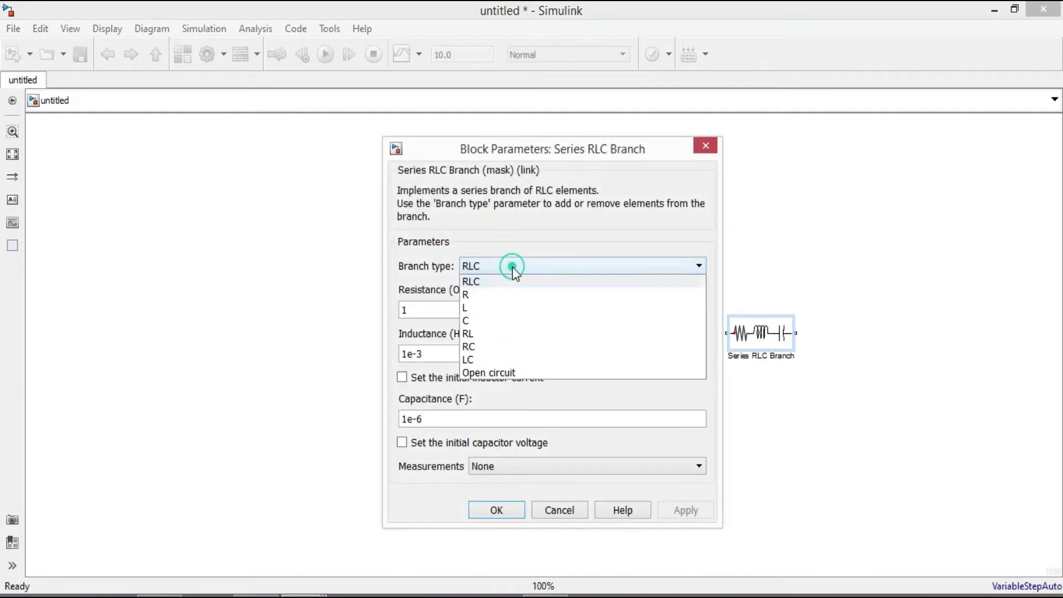
pyautogui.click(471, 316)
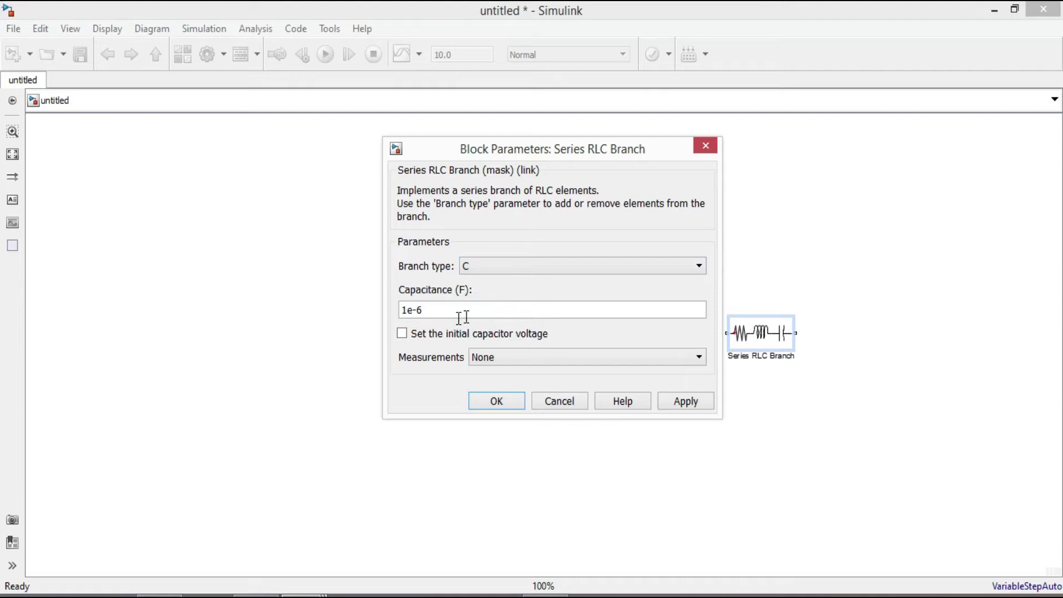
pyautogui.doubleClick(407, 312)
pyautogui.click(407, 311)
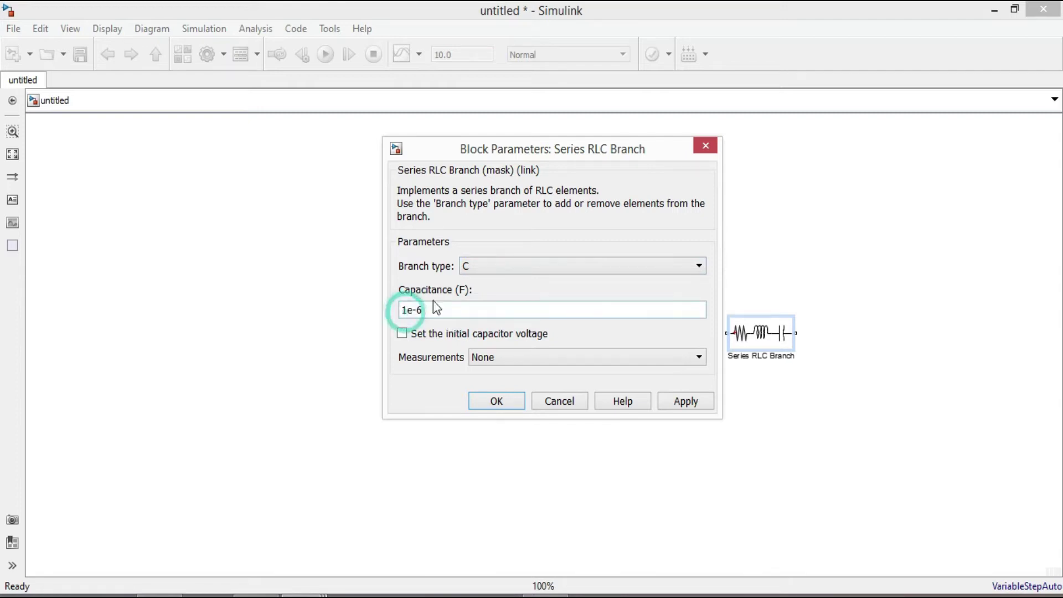
pyautogui.write('00')
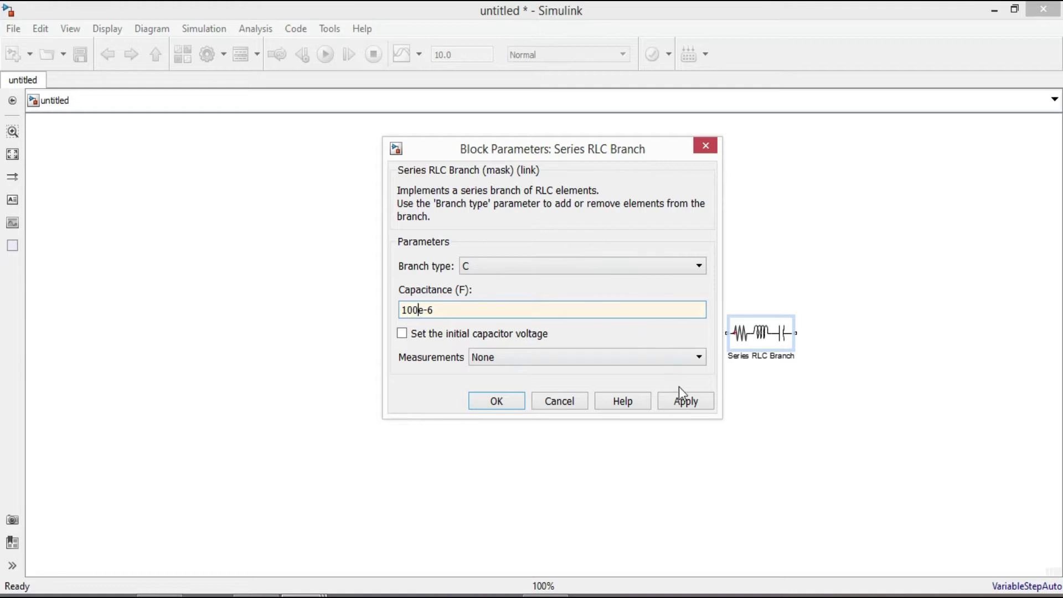
pyautogui.click(684, 400)
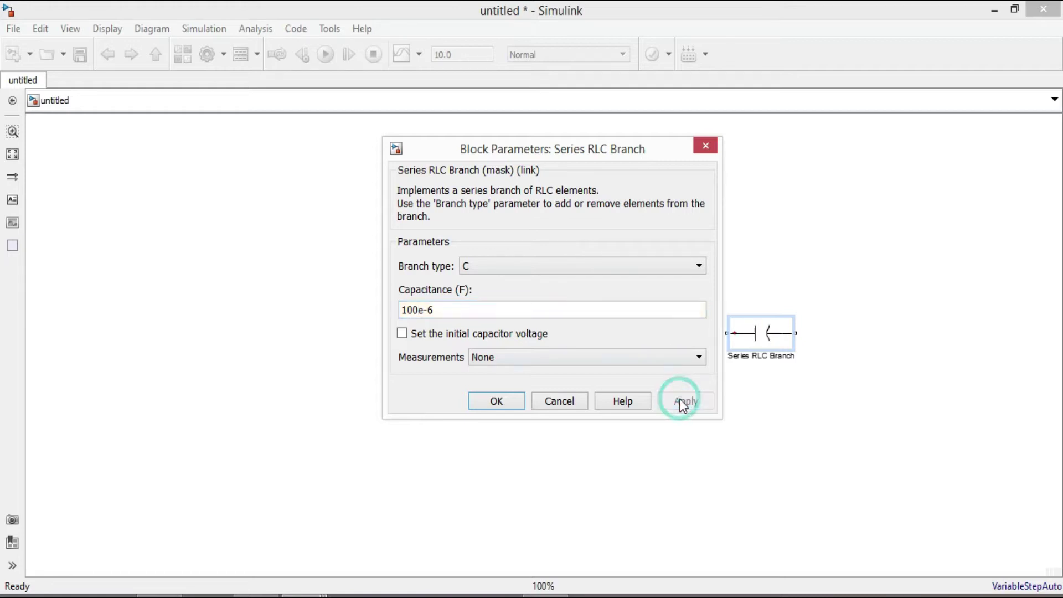
pyautogui.click(492, 399)
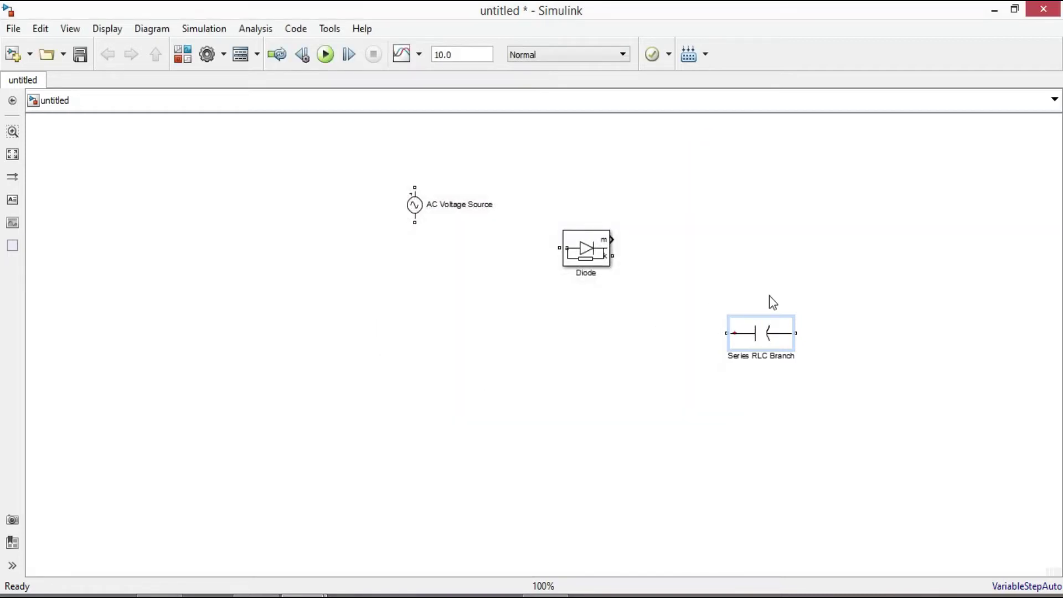
# Rotate the capacitor vertical, move the AC source beside it, and wire source, diode and capacitor
pyautogui.click(752, 335)
pyautogui.hotkey('ctrl', 'r')
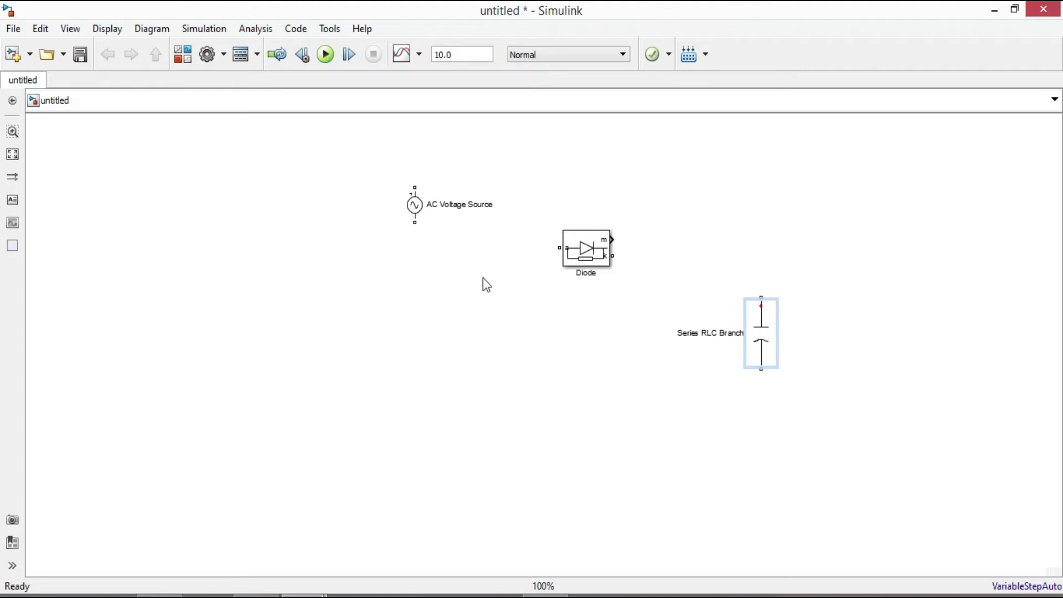
pyautogui.click(419, 215)
pyautogui.moveTo(418, 215); pyautogui.dragTo(762, 298)
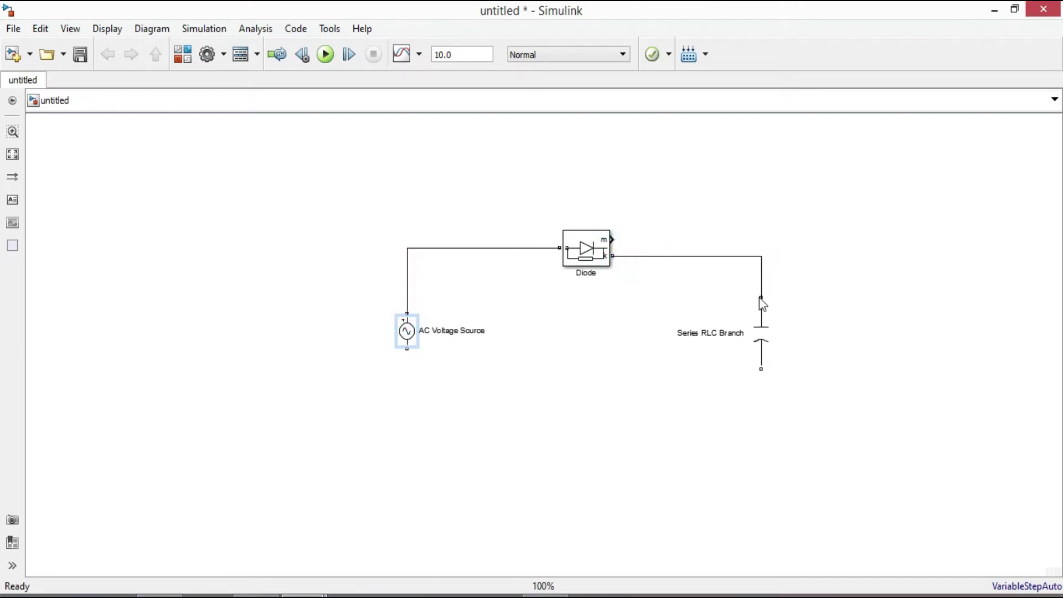
pyautogui.moveTo(761, 368); pyautogui.dragTo(407, 350)
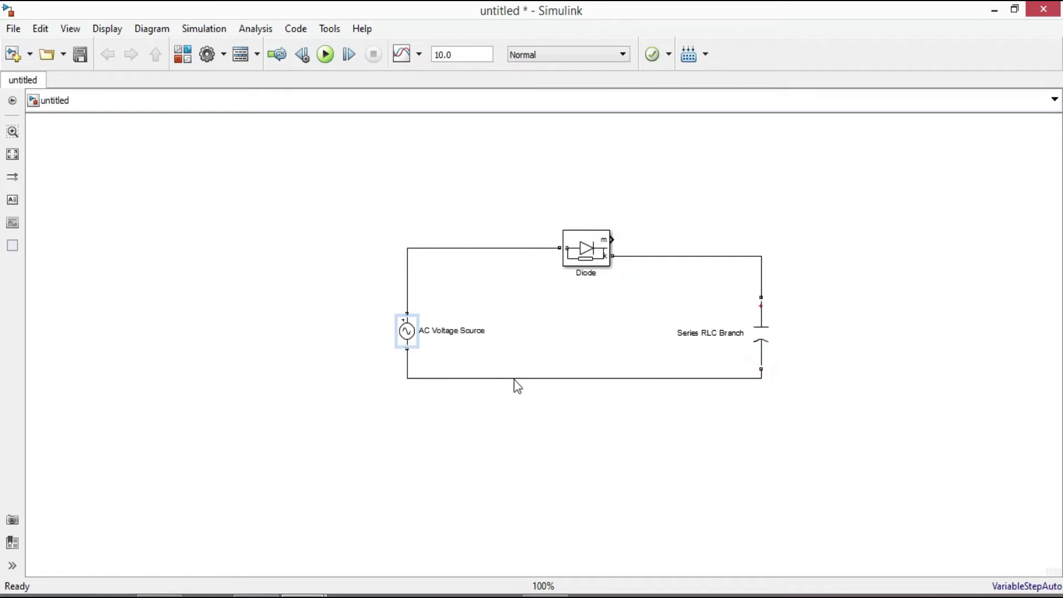
pyautogui.moveTo(514, 380); pyautogui.dragTo(521, 423)
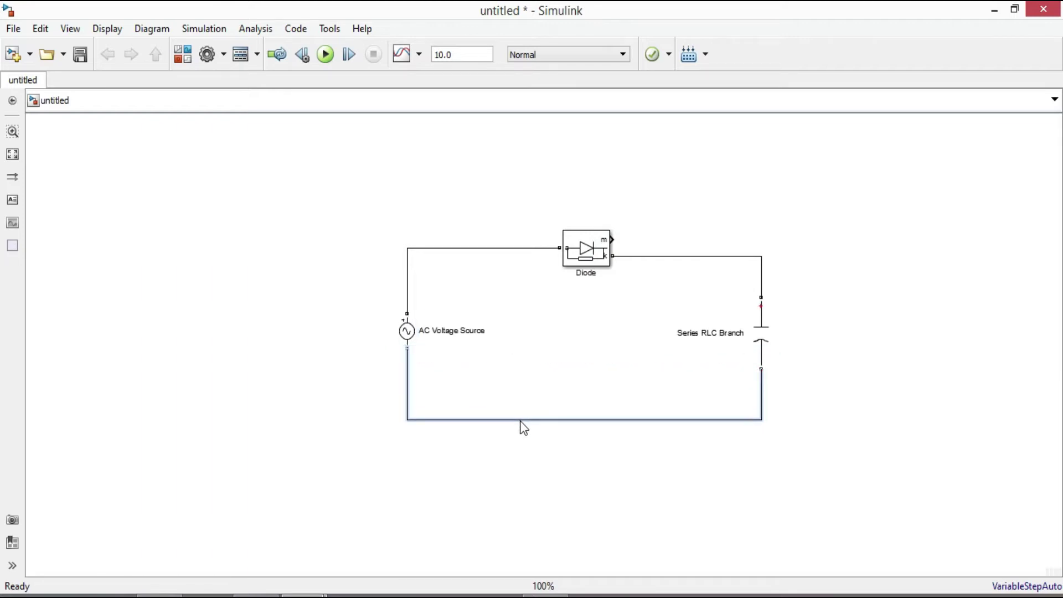
# Set the AC Voltage Source peak amplitude to 120*sqrt(2) V
pyautogui.doubleClick(406, 331)
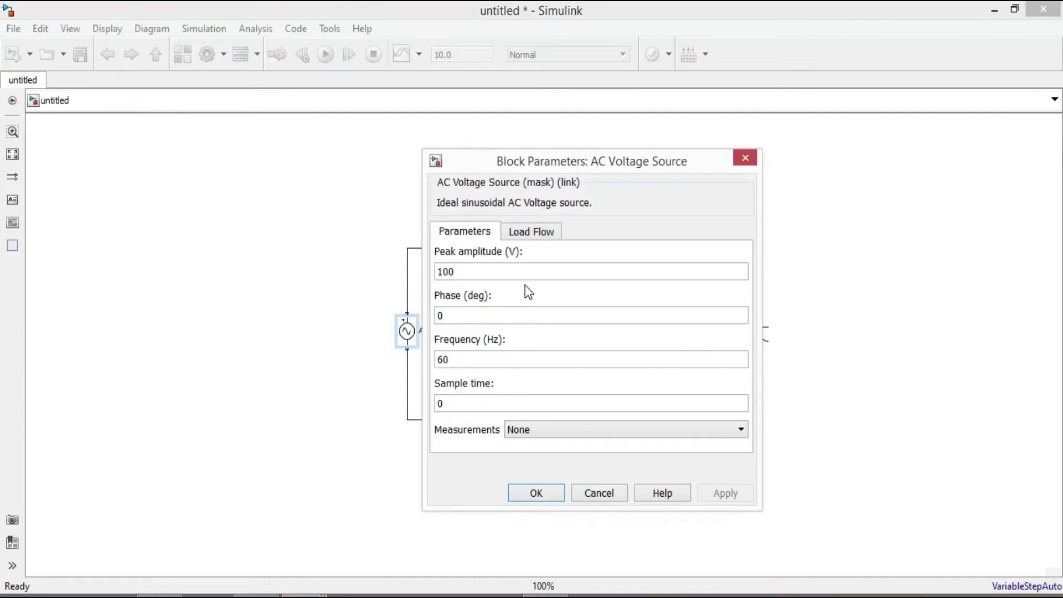
pyautogui.doubleClick(479, 273)
pyautogui.write('12')
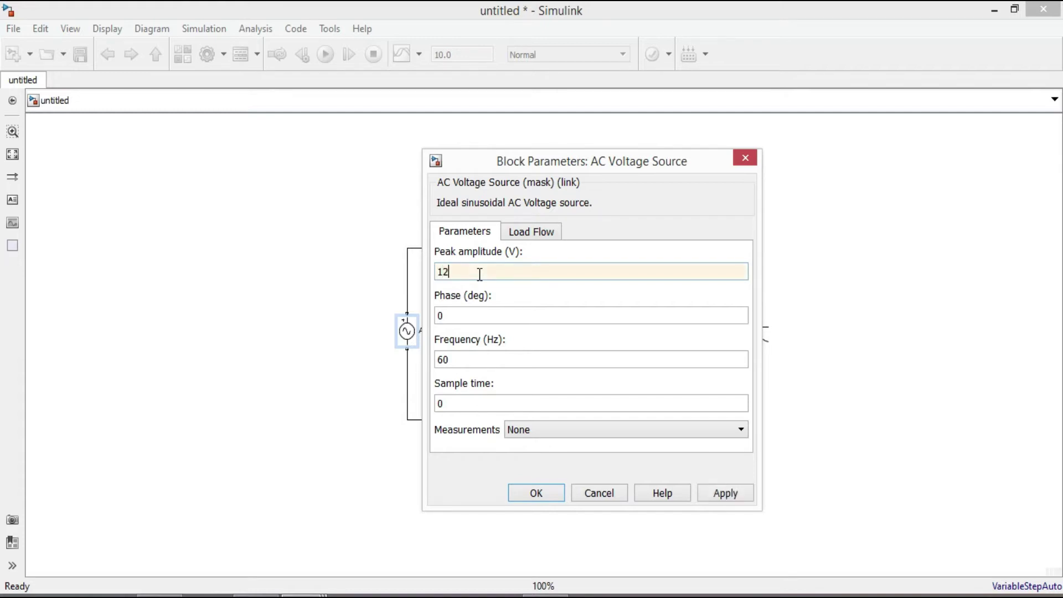
pyautogui.write('0*')
pyautogui.write('sqrt')
pyautogui.write('()')
pyautogui.write('2')
pyautogui.doubleClick(443, 317)
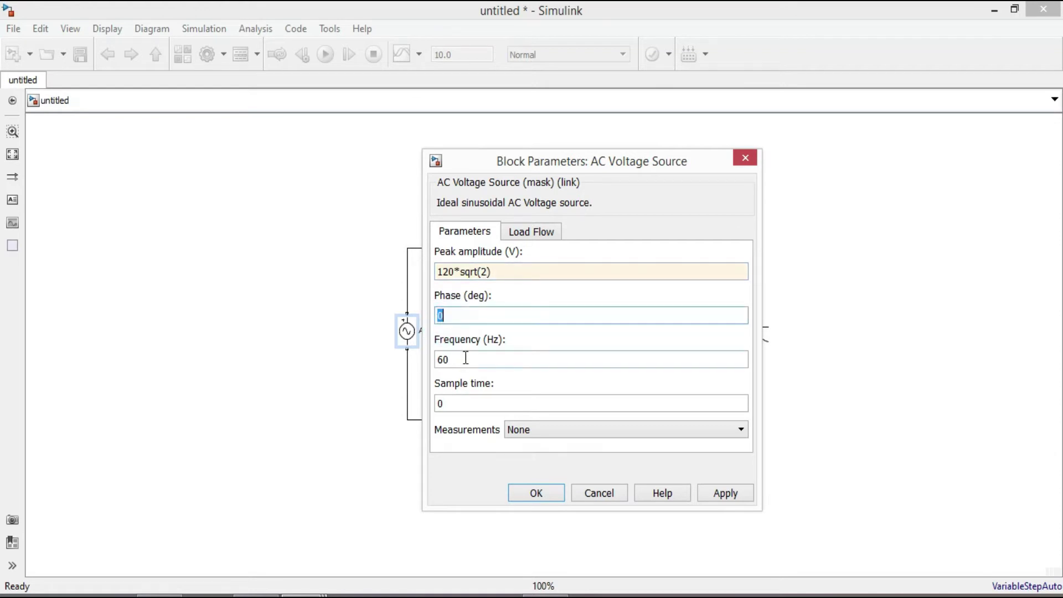
pyautogui.click(727, 494)
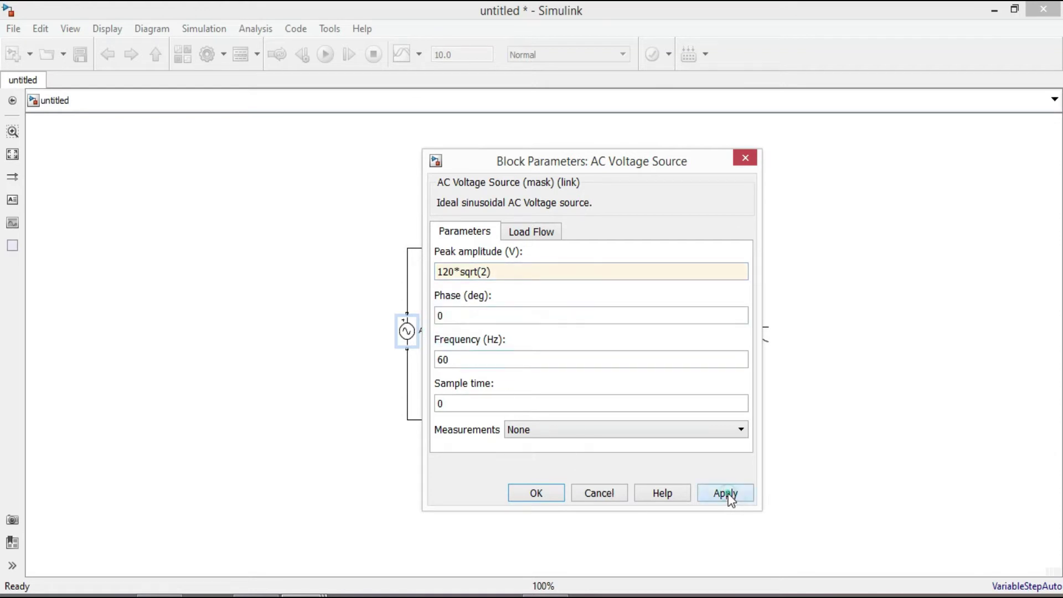
pyautogui.click(536, 494)
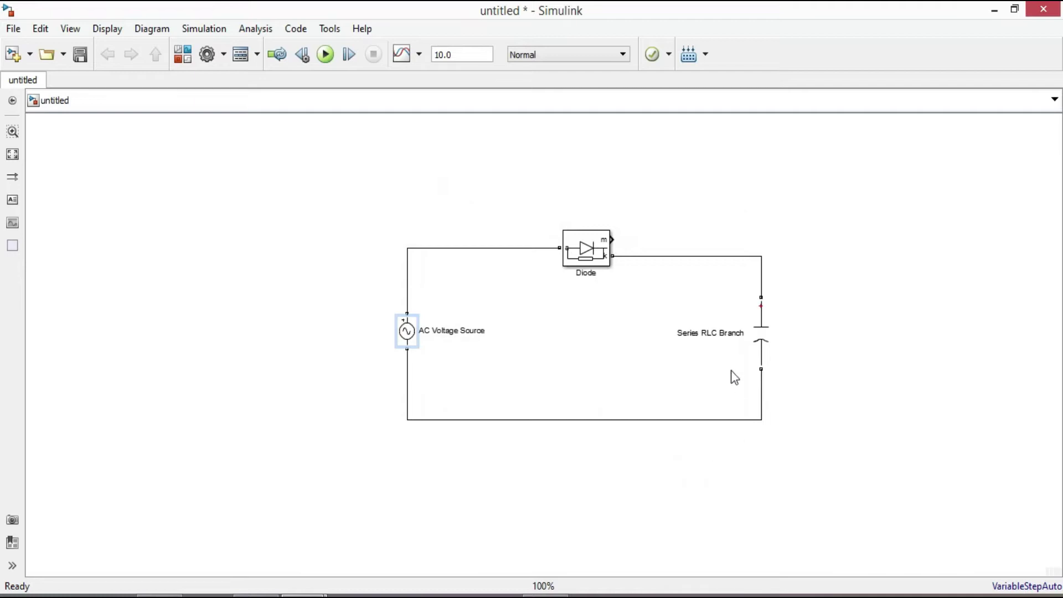
# Uncheck Show measurement port in the Diode block parameters
pyautogui.doubleClick(586, 250)
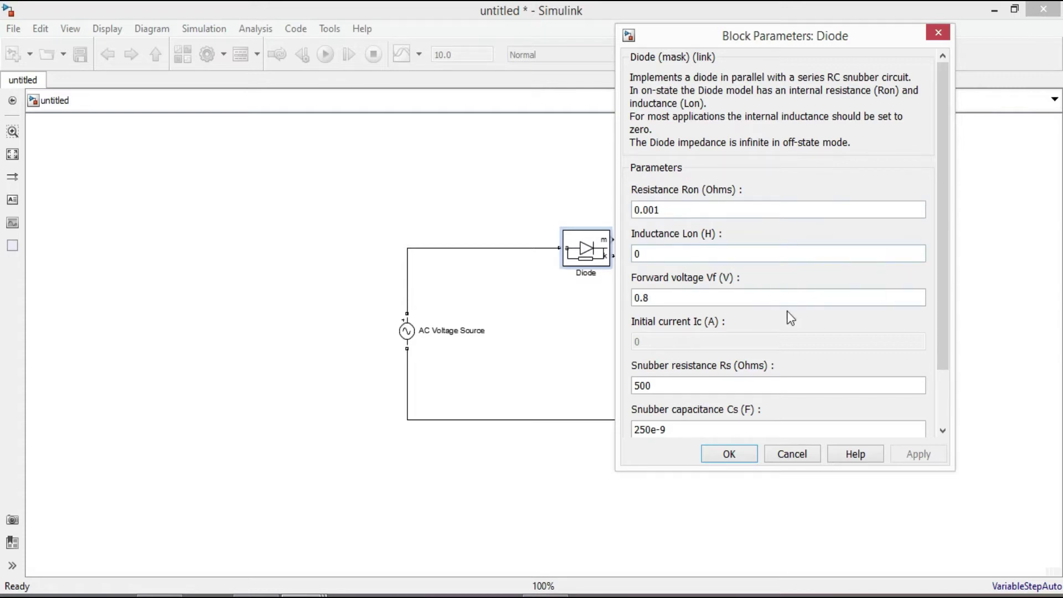
pyautogui.scroll(-3, 801, 326)
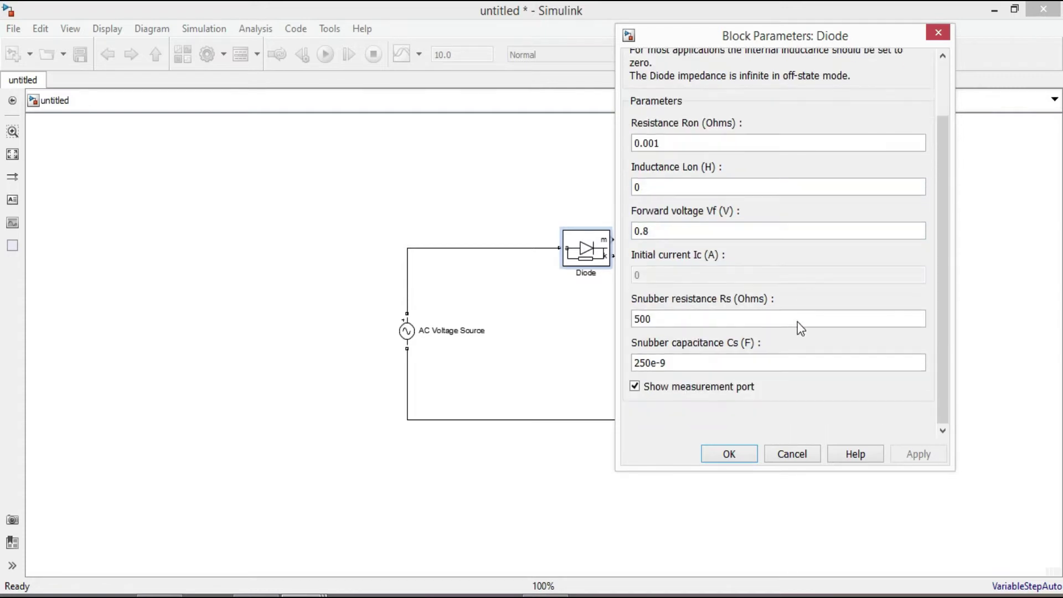
pyautogui.click(635, 386)
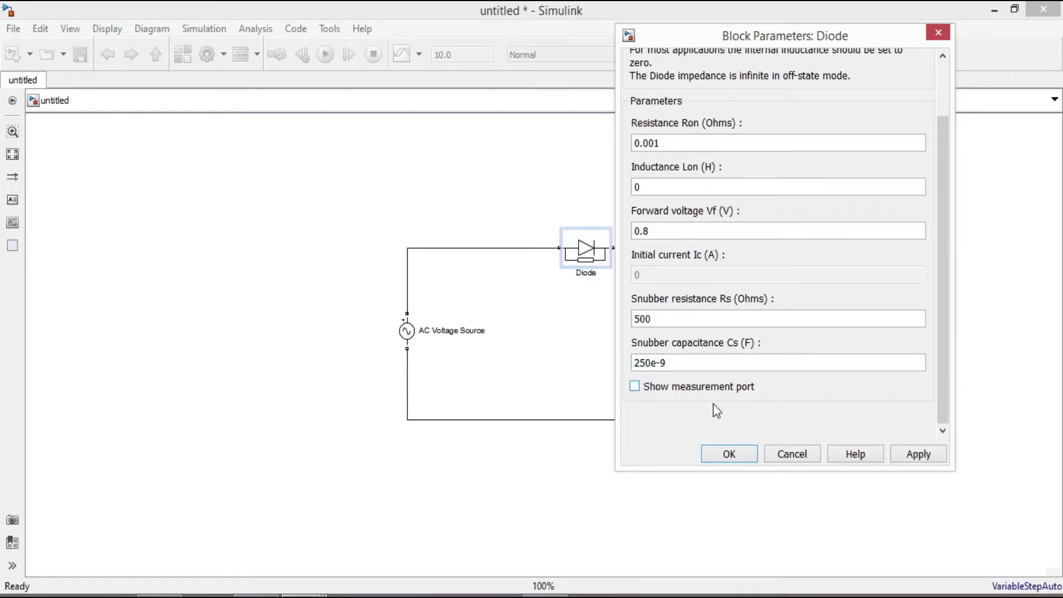
pyautogui.click(727, 453)
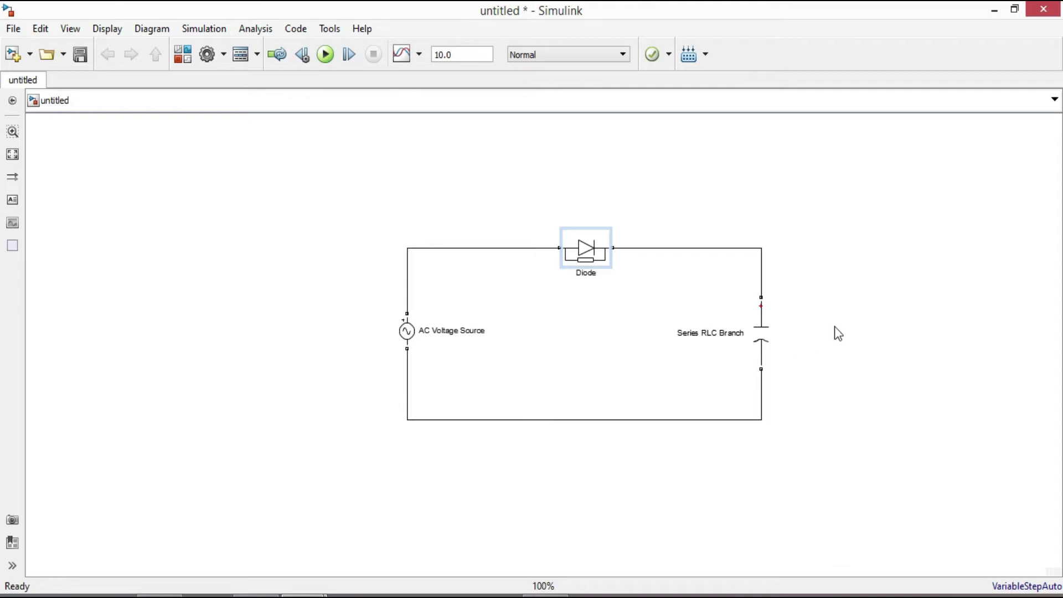
# Add a vertical Series RLC Branch set to branch type R with 500 ohm resistance
pyautogui.click(818, 336)
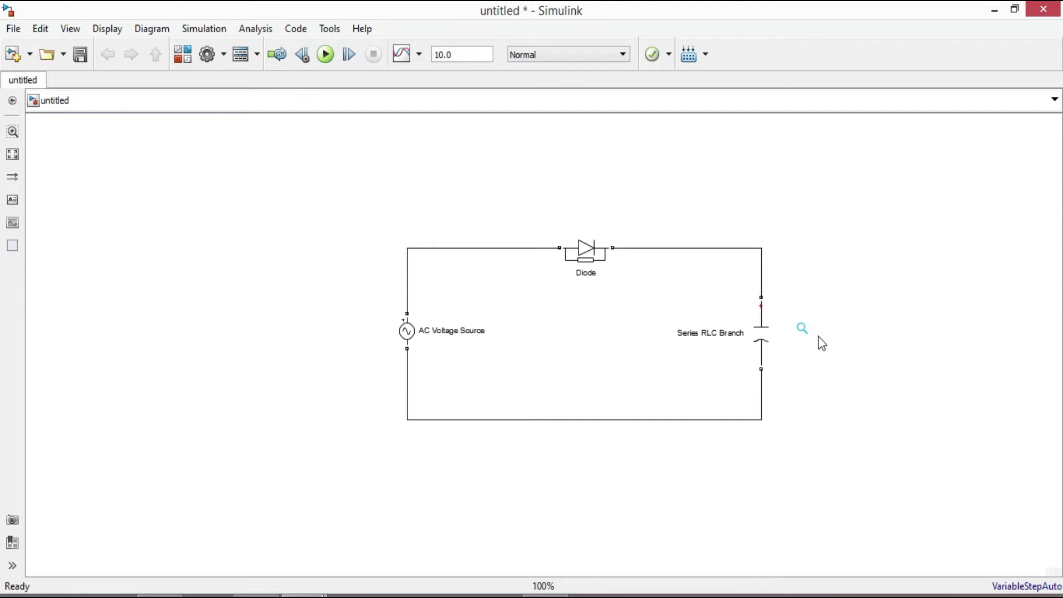
pyautogui.write('Se')
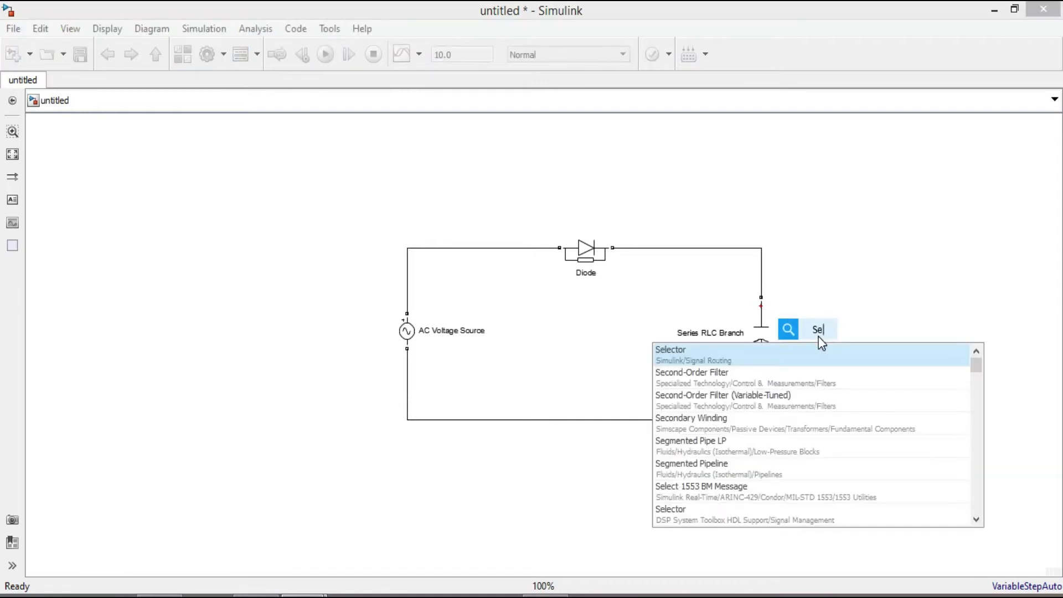
pyautogui.write('ries RLC')
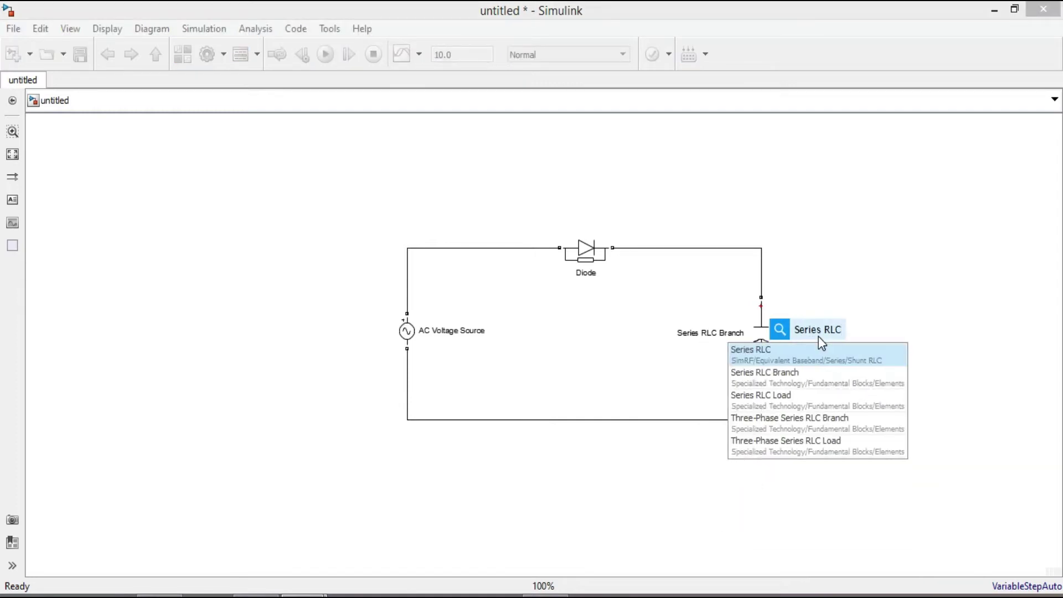
pyautogui.click(778, 380)
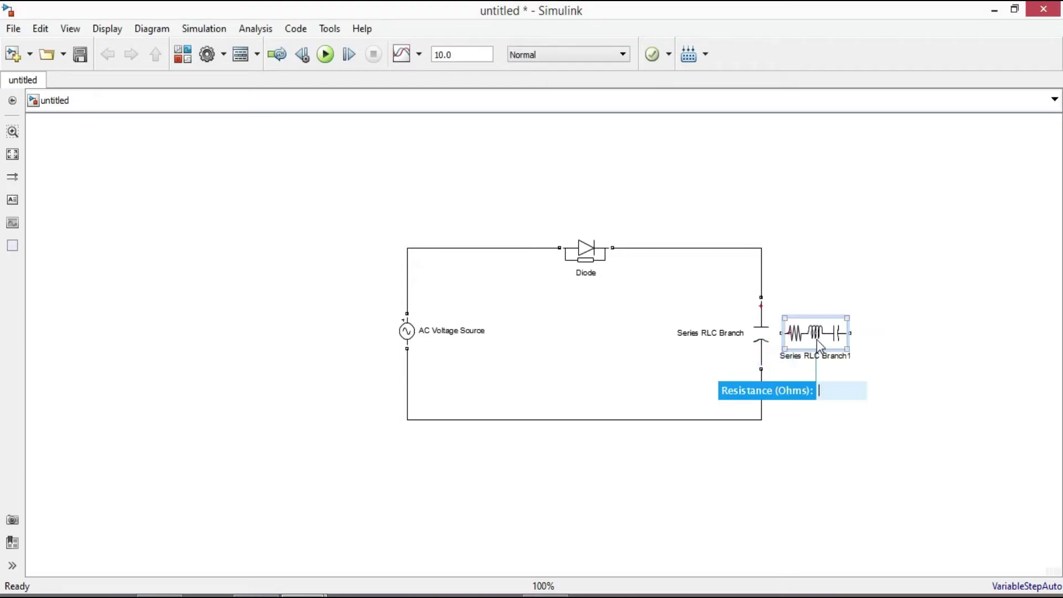
pyautogui.hotkey('ctrl', 'r')
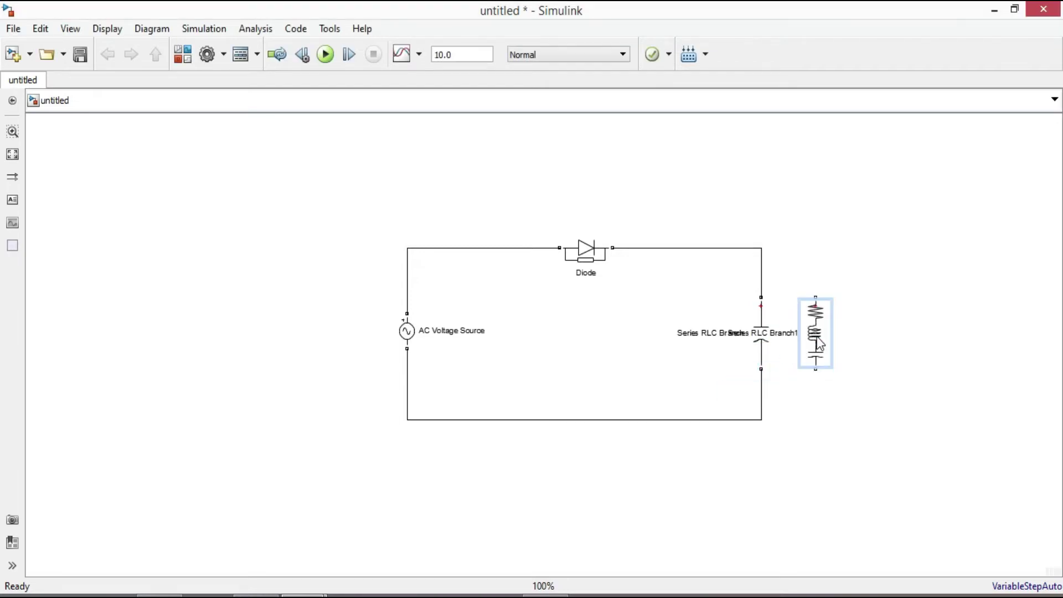
pyautogui.doubleClick(815, 333)
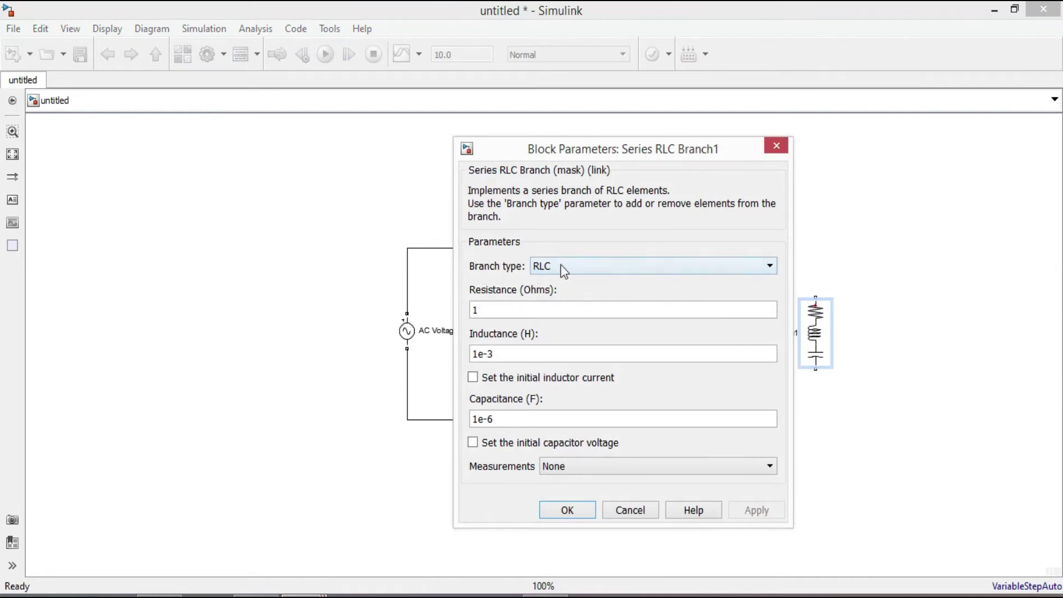
pyautogui.click(545, 267)
pyautogui.click(547, 294)
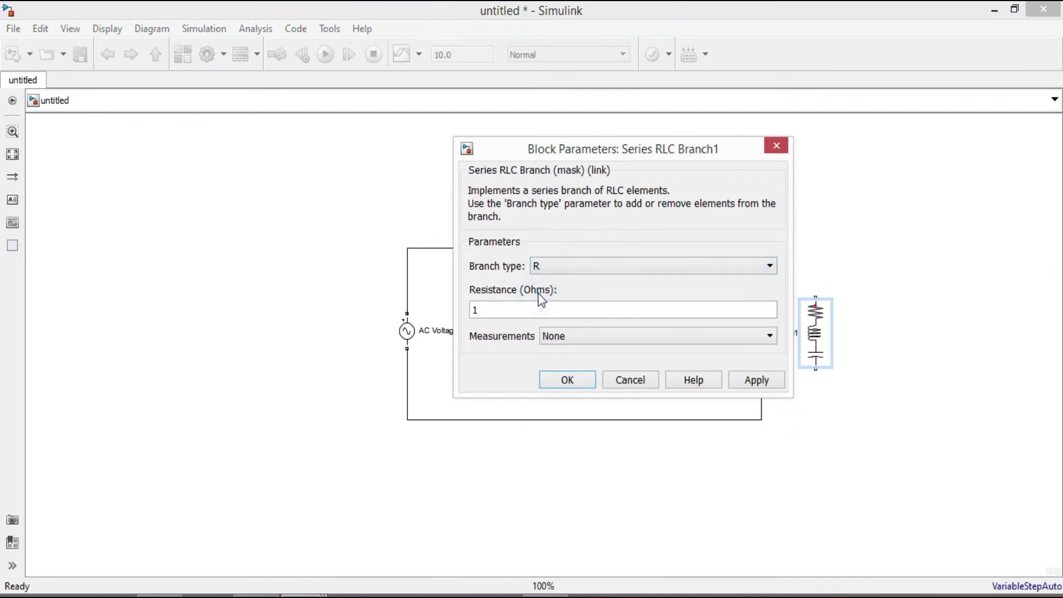
pyautogui.doubleClick(494, 311)
pyautogui.write('500')
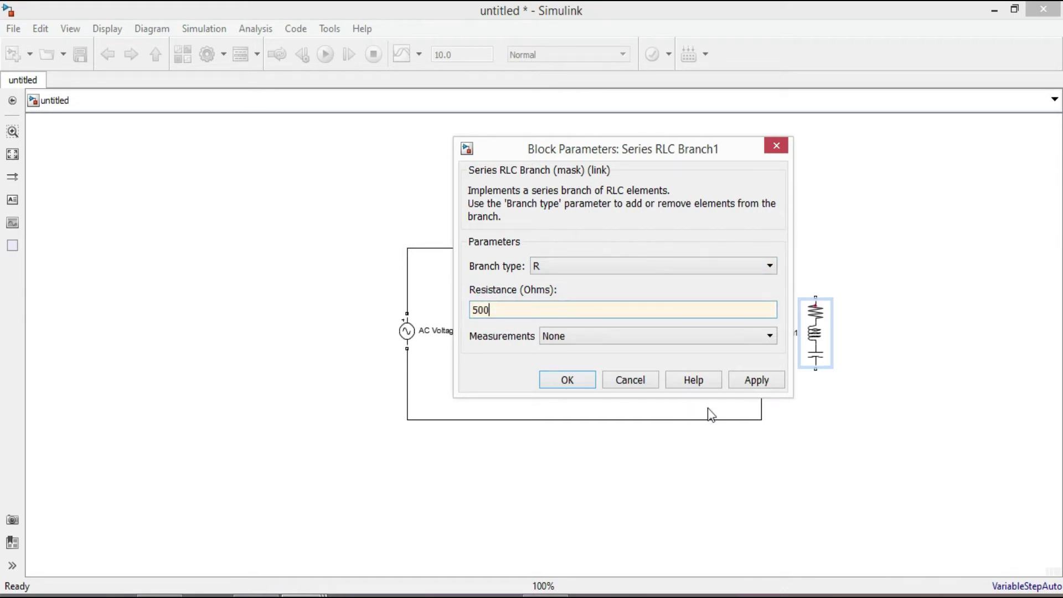
pyautogui.click(764, 382)
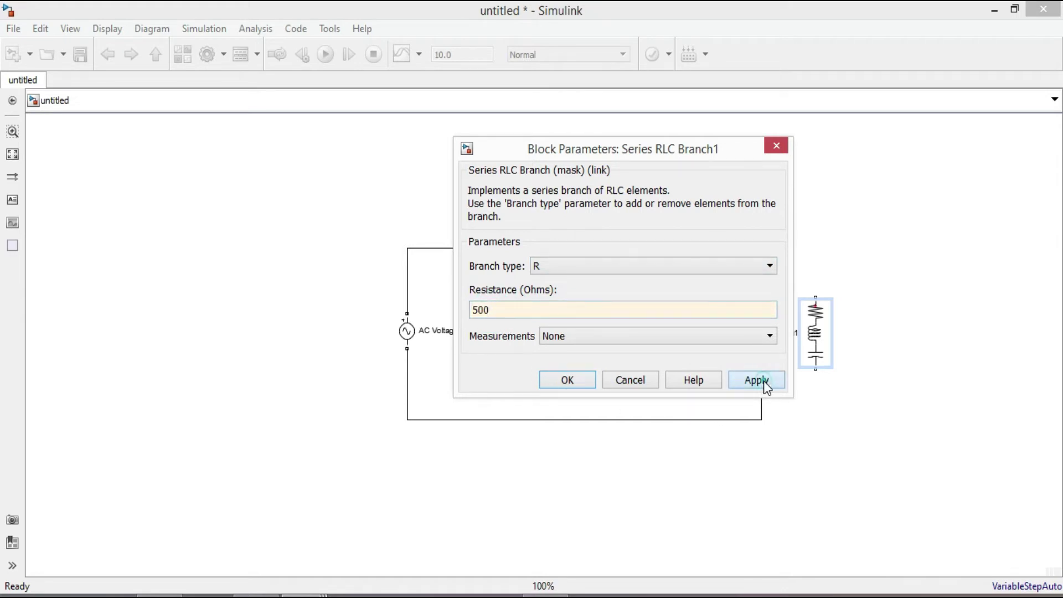
pyautogui.click(568, 380)
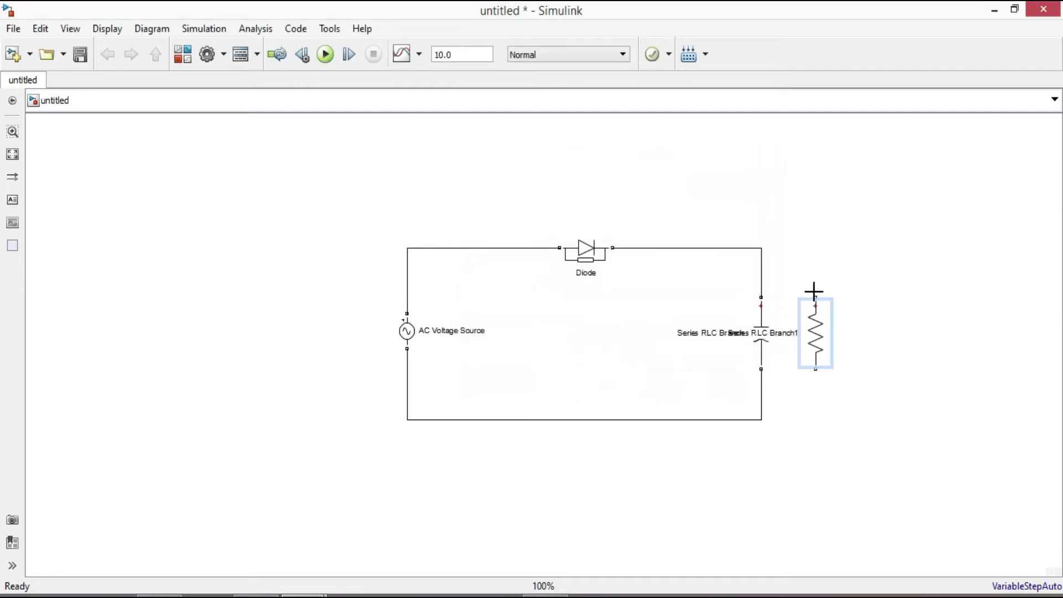
# Wire the 500 ohm resistor across the capacitor and shift it further right
pyautogui.moveTo(809, 286); pyautogui.dragTo(761, 250)
pyautogui.moveTo(815, 369); pyautogui.dragTo(761, 416)
pyautogui.moveTo(820, 341); pyautogui.dragTo(879, 342)
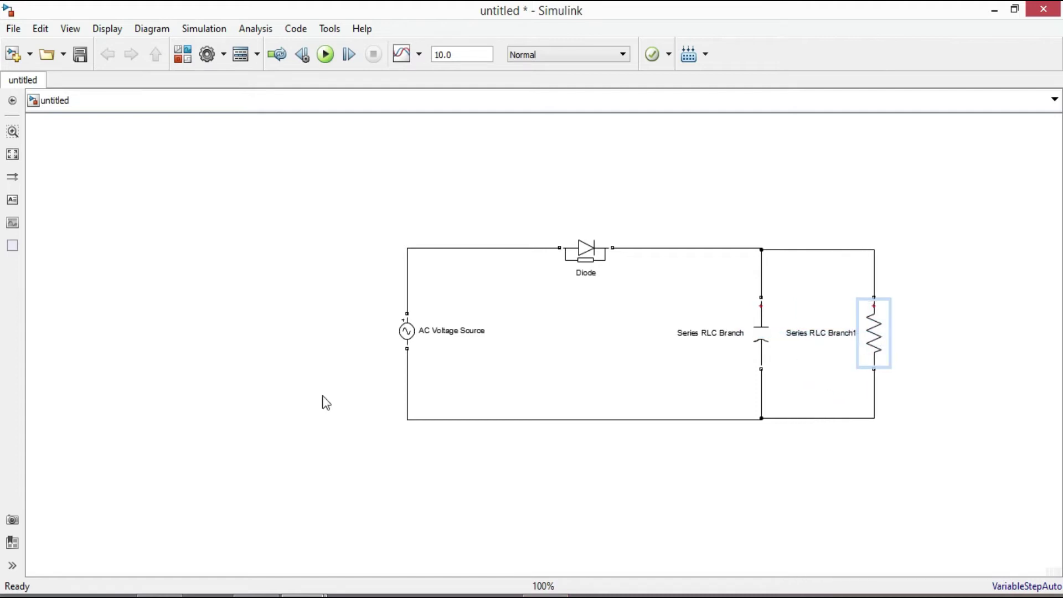
pyautogui.scroll(-3, 218, 367)
pyautogui.scroll(4, 273, 329)
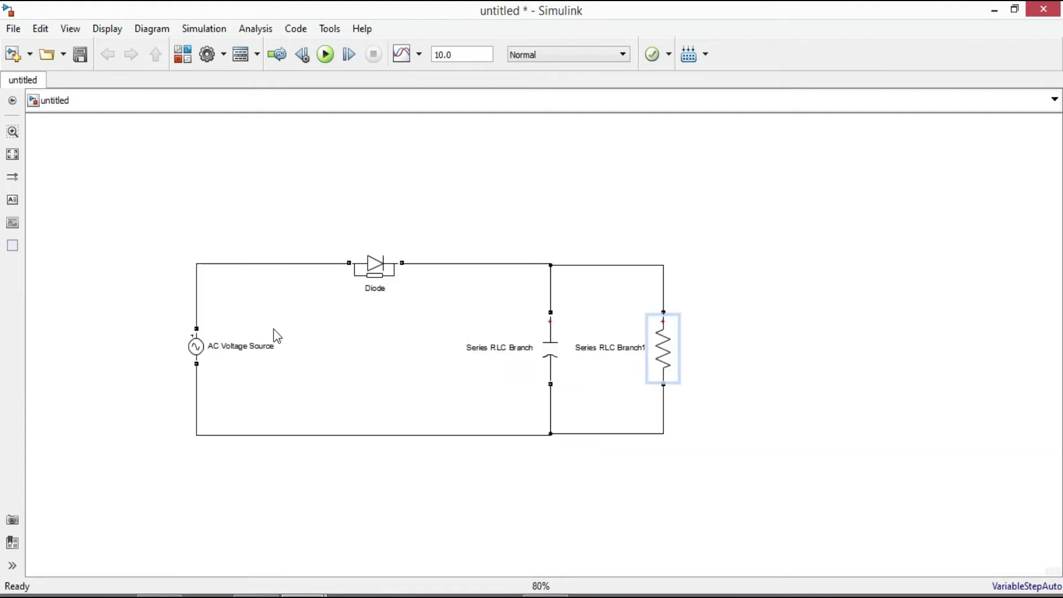
# Add a Voltage Measurement block wired across the AC Voltage Source
pyautogui.hotkey('ctrl', 'z')
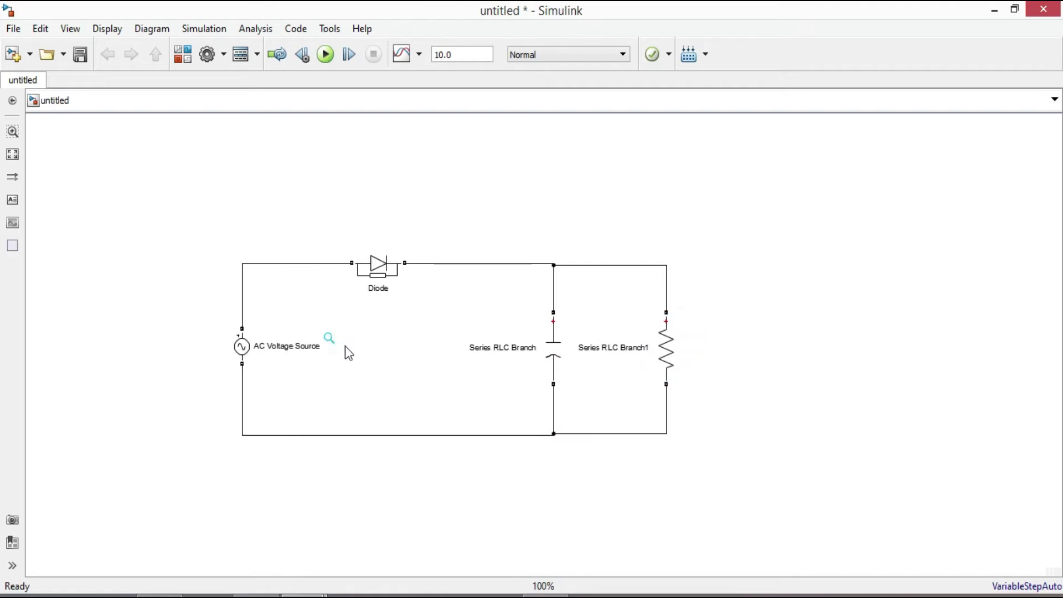
pyautogui.write('Vol')
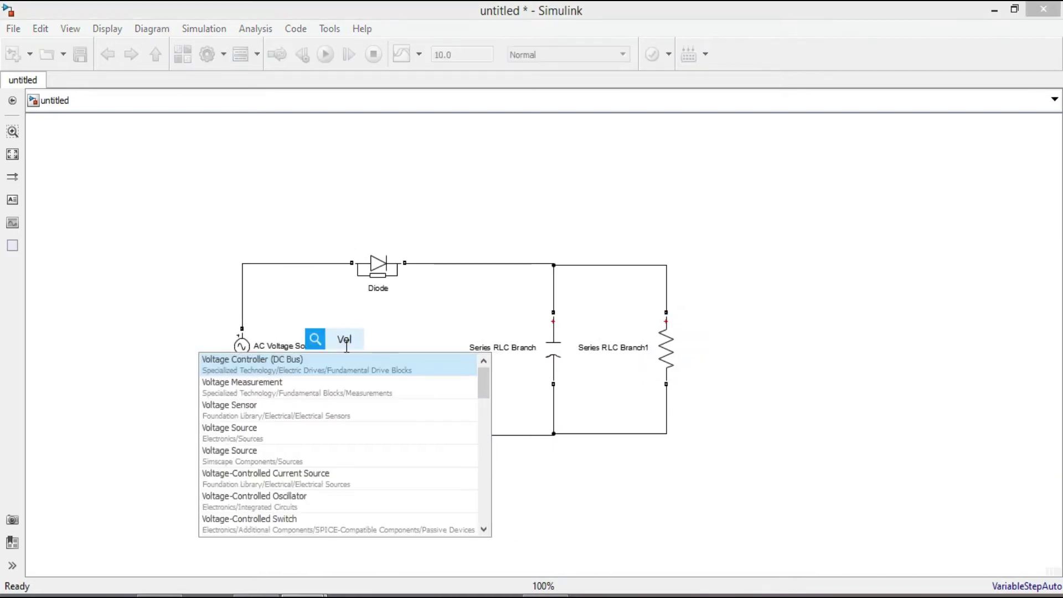
pyautogui.write('tage m')
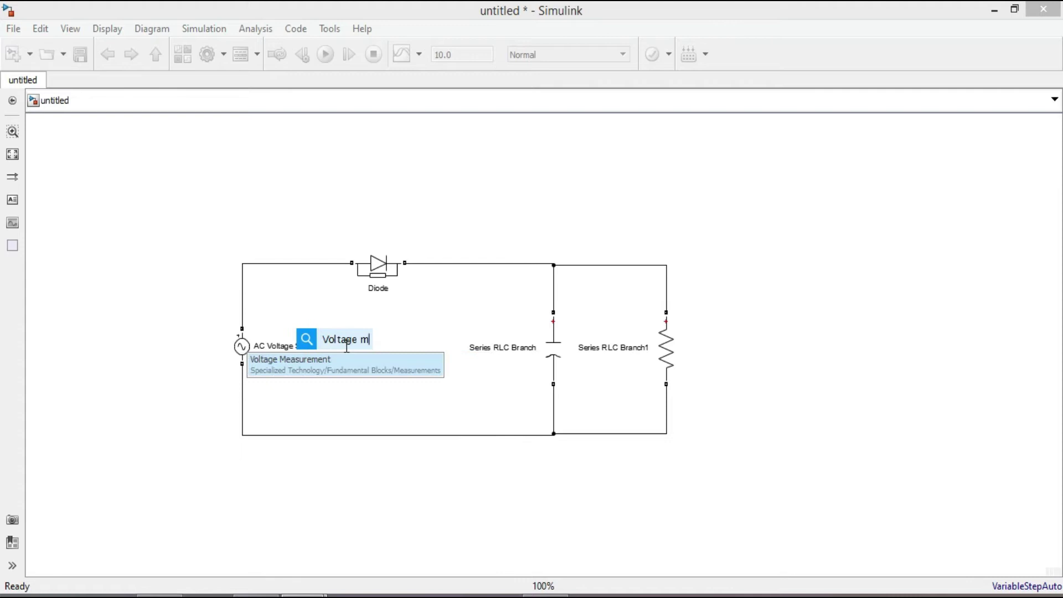
pyautogui.click(289, 363)
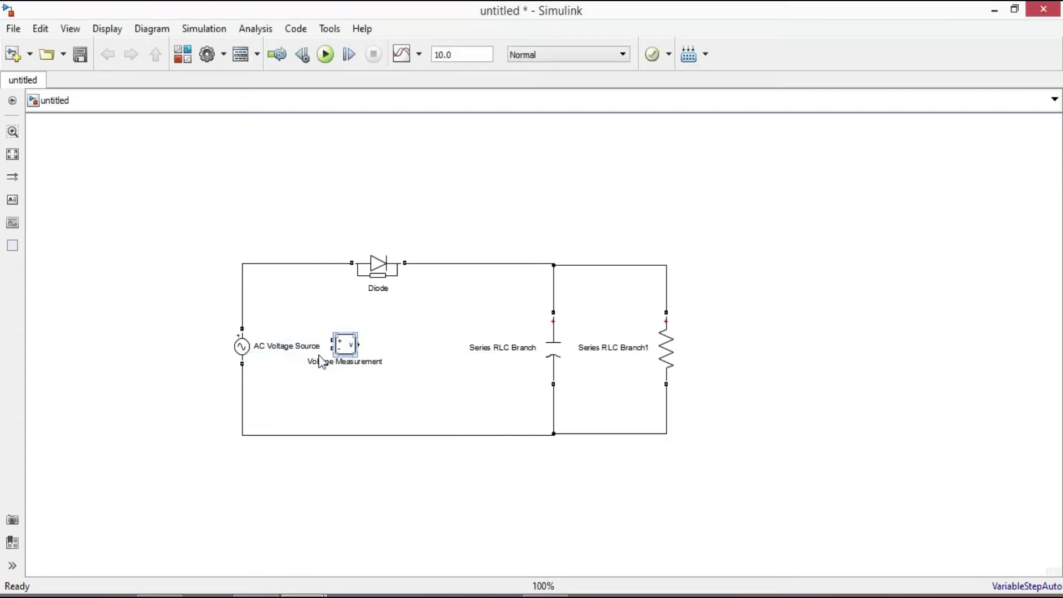
pyautogui.moveTo(333, 340); pyautogui.dragTo(242, 319)
pyautogui.click(242, 346)
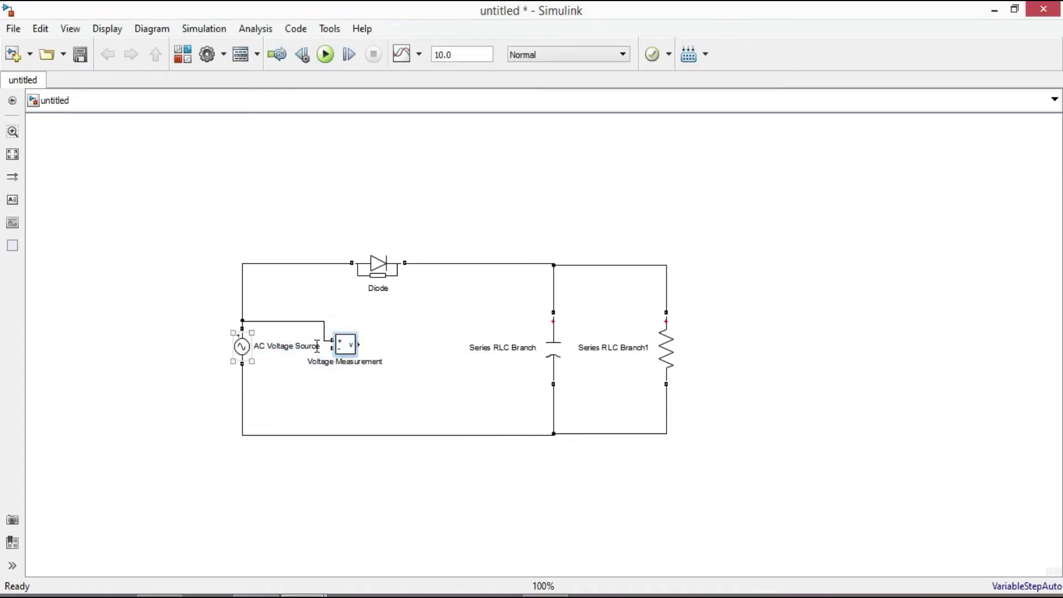
pyautogui.moveTo(332, 348); pyautogui.dragTo(370, 353)
pyautogui.click(332, 361)
pyautogui.moveTo(304, 384); pyautogui.dragTo(333, 381)
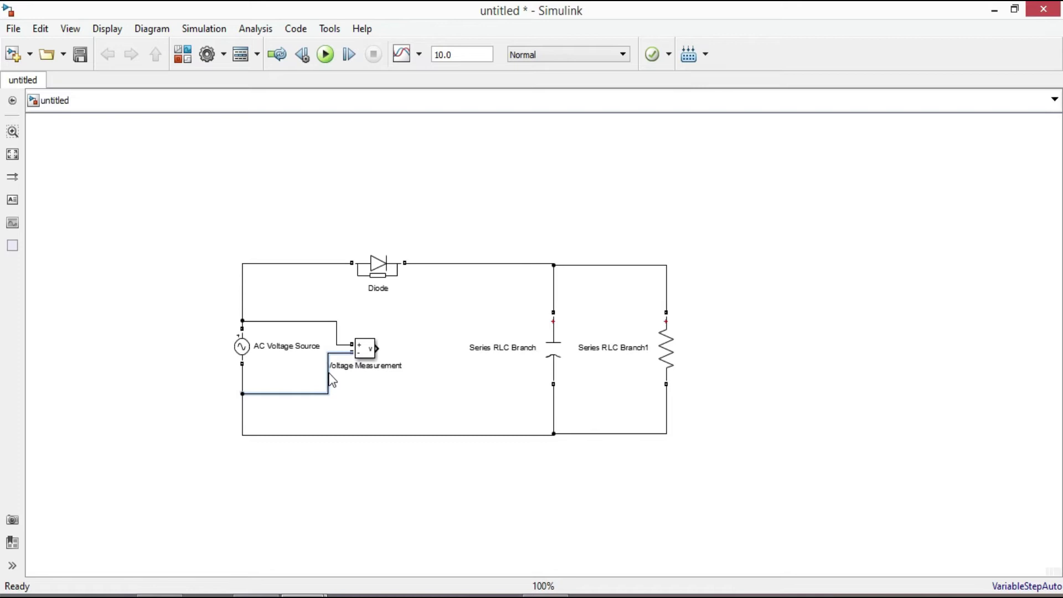
# Add Voltage Measurement1 wired across the 500 ohm resistor branch
pyautogui.doubleClick(721, 348)
pyautogui.write('Volta')
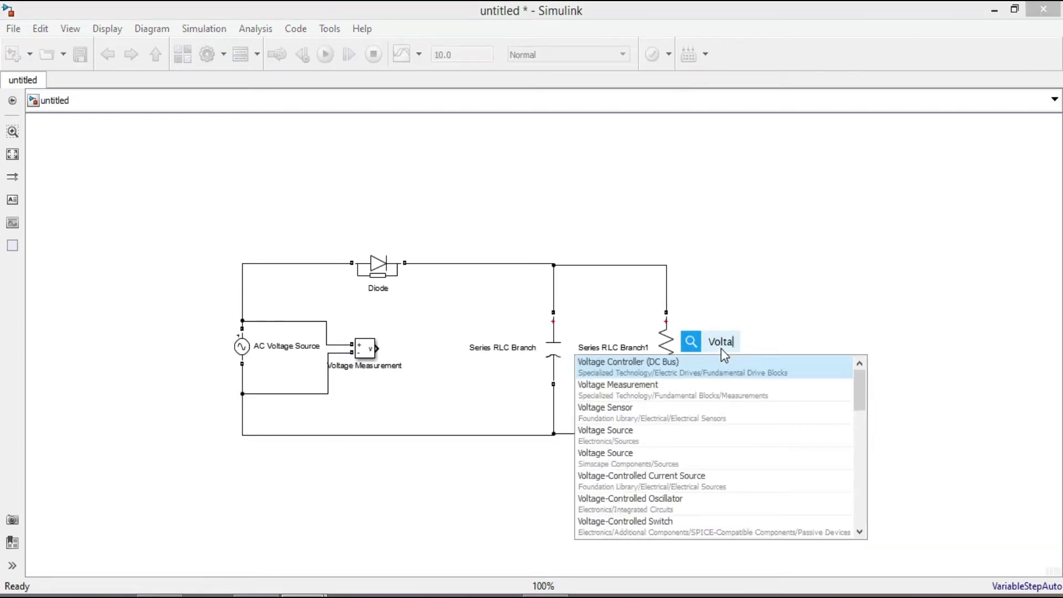
pyautogui.write('ge M')
pyautogui.press('Return')
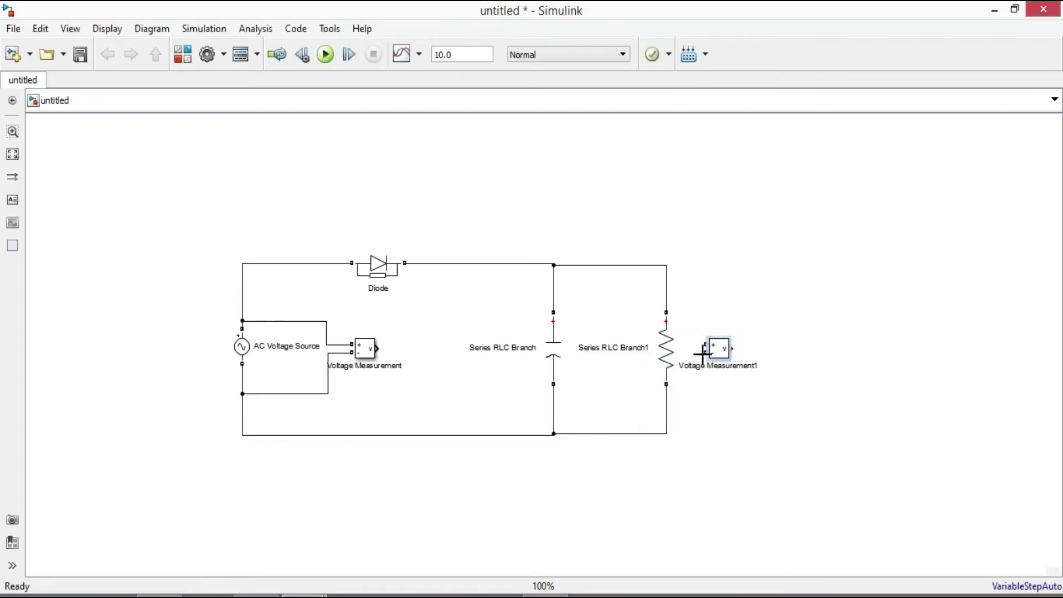
pyautogui.moveTo(706, 345); pyautogui.dragTo(666, 304)
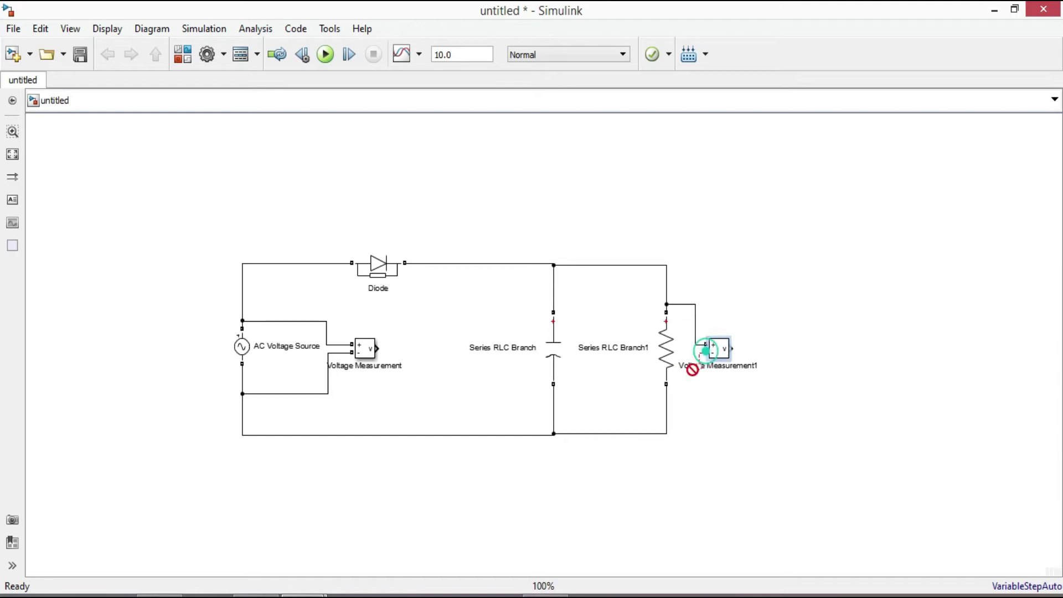
pyautogui.moveTo(706, 350); pyautogui.dragTo(668, 403)
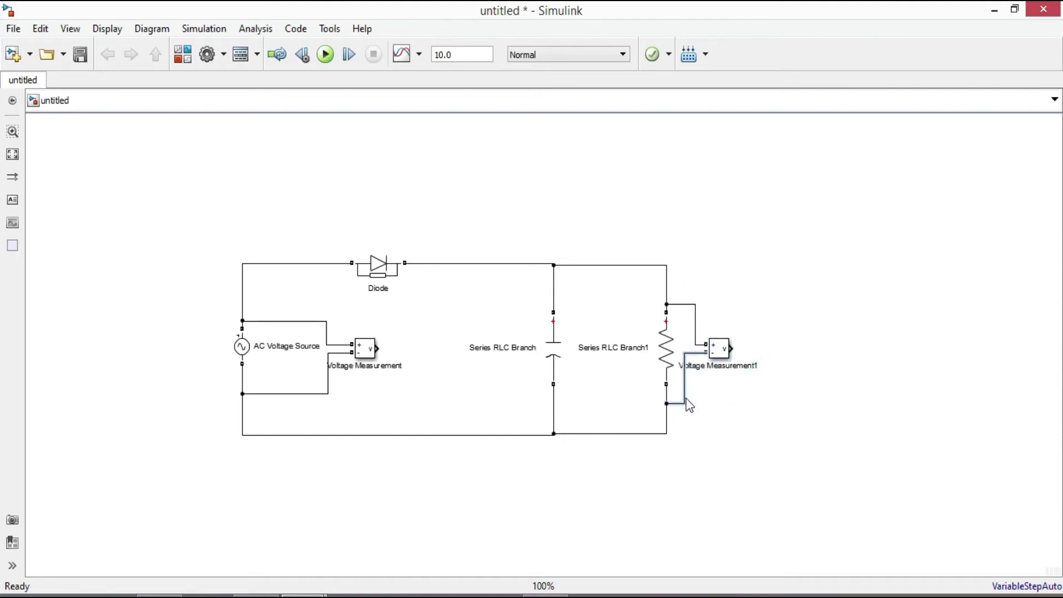
pyautogui.moveTo(722, 350); pyautogui.dragTo(738, 350)
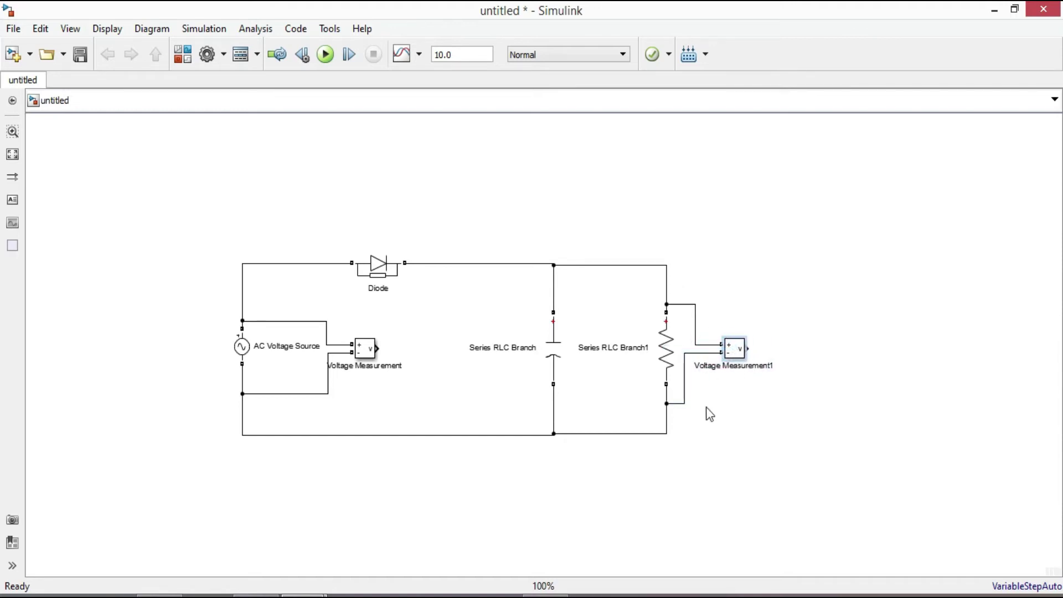
pyautogui.moveTo(685, 389); pyautogui.dragTo(693, 390)
# Add a Current Measurement block in line with the top wire after the Diode
pyautogui.click(557, 219)
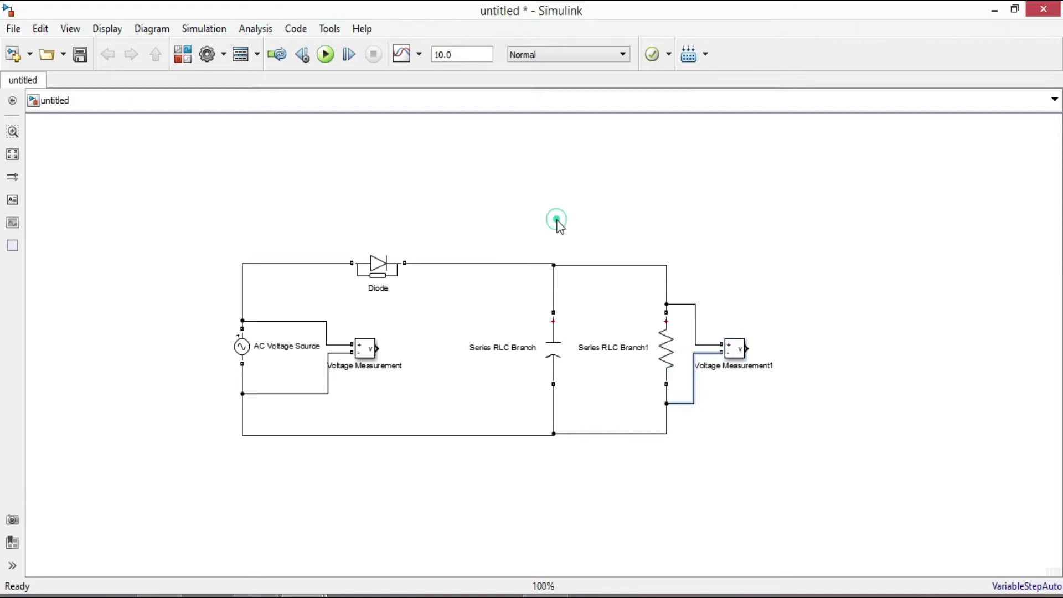
pyautogui.write('curr')
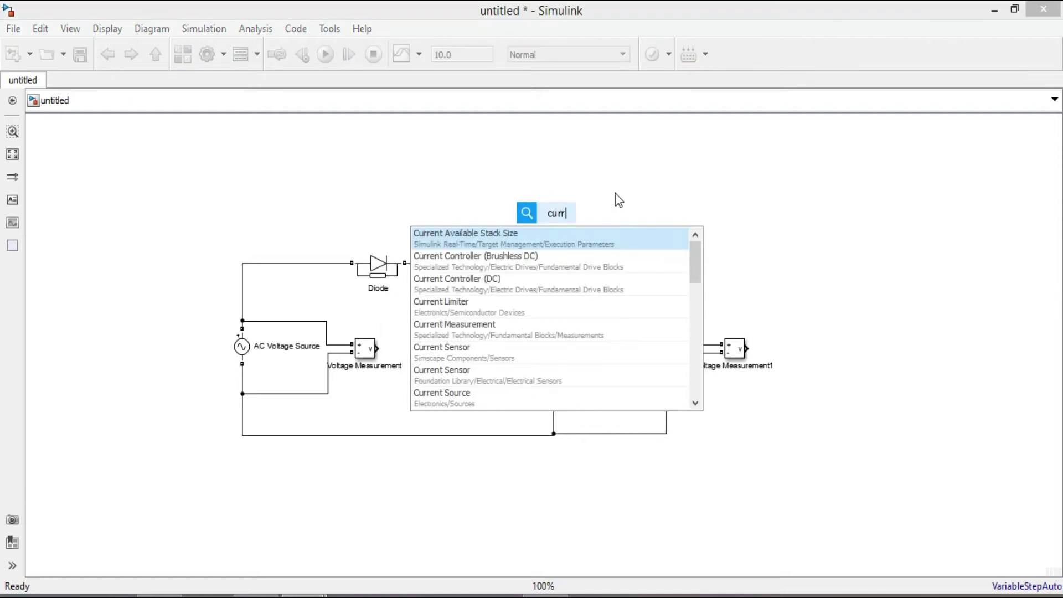
pyautogui.write('ent m')
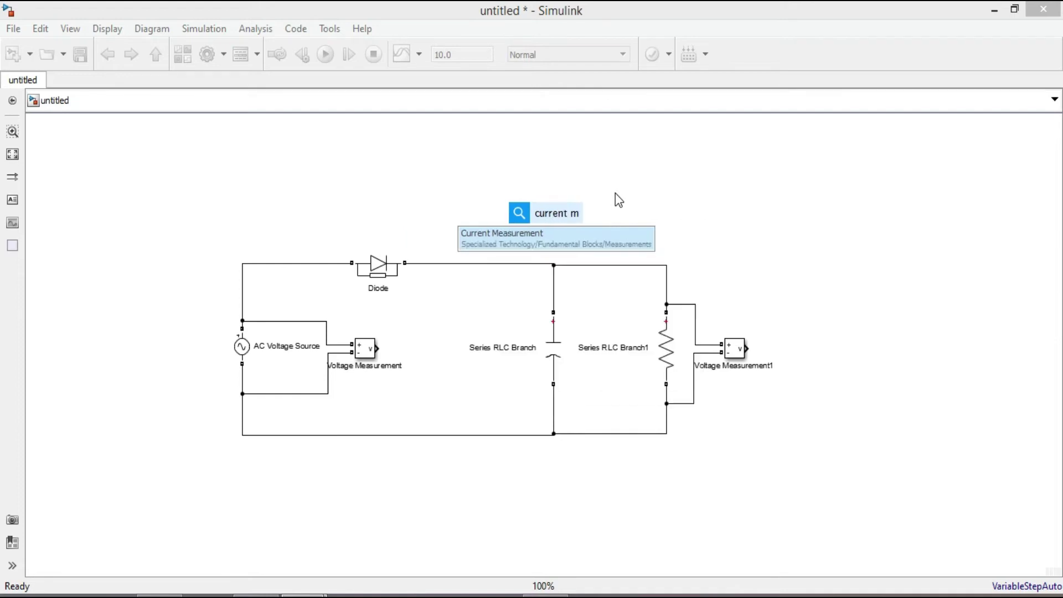
pyautogui.click(504, 233)
pyautogui.moveTo(543, 221); pyautogui.dragTo(490, 263)
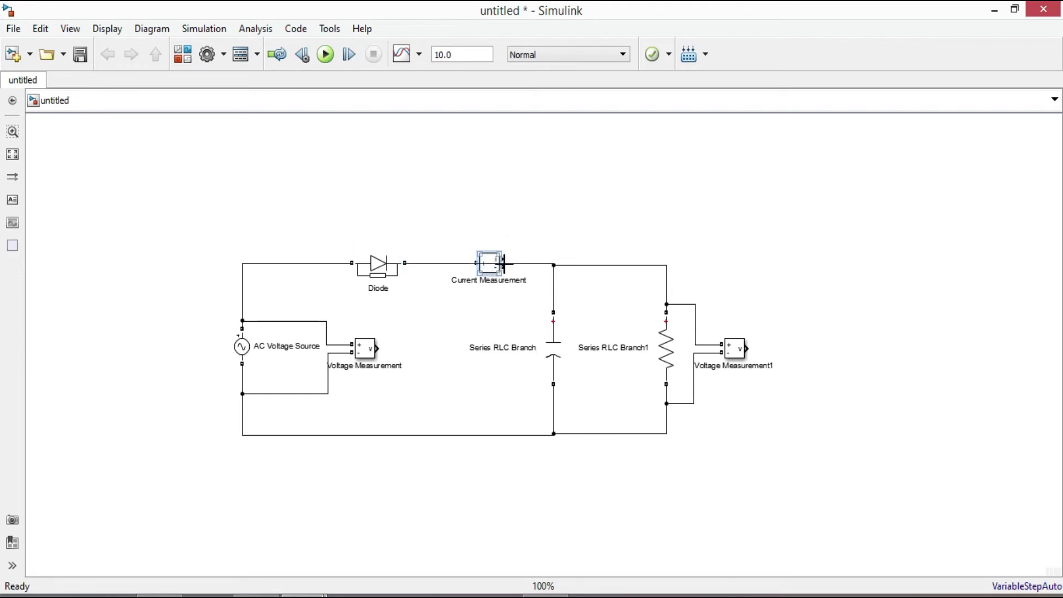
# Rewire so the Diode feeds the Current Measurement, which feeds the capacitor–resistor node
pyautogui.press('Delete')
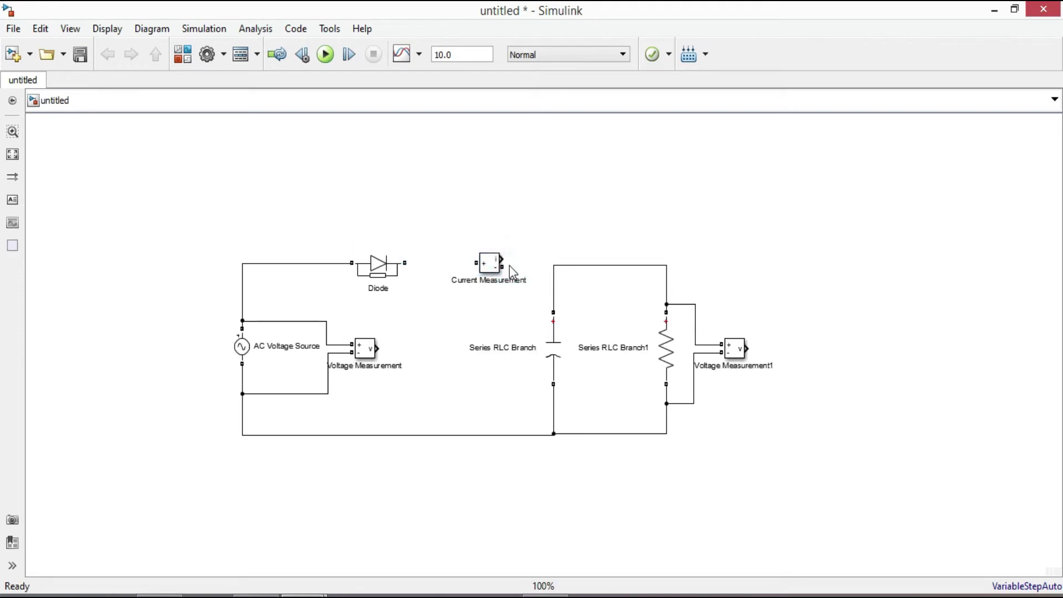
pyautogui.click(497, 262)
pyautogui.moveTo(500, 266); pyautogui.dragTo(554, 267)
pyautogui.moveTo(475, 262); pyautogui.dragTo(405, 262)
pyautogui.click(360, 352)
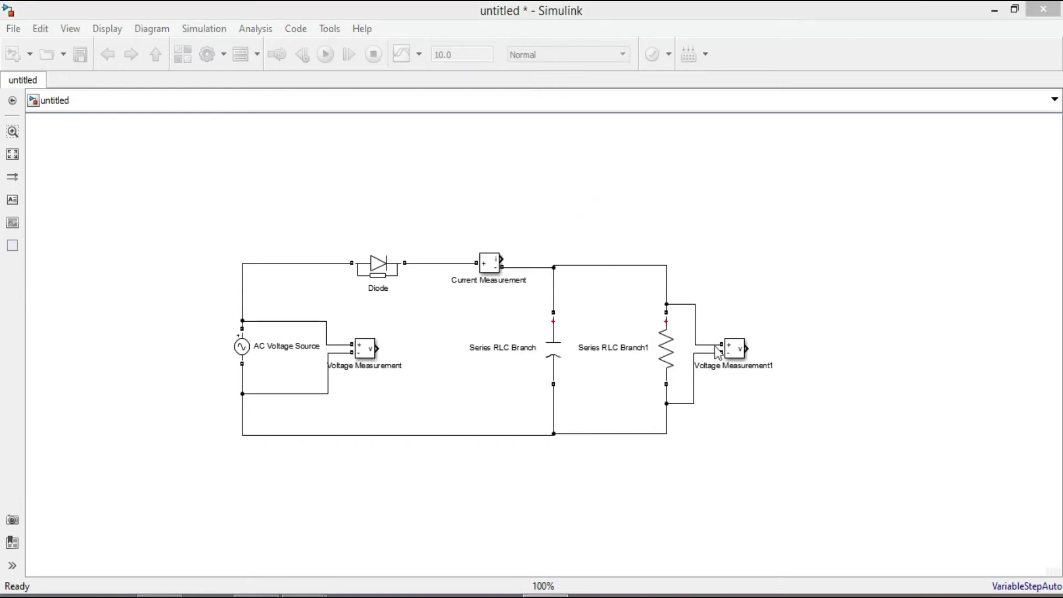
pyautogui.click(744, 352)
pyautogui.click(671, 199)
pyautogui.click(852, 239)
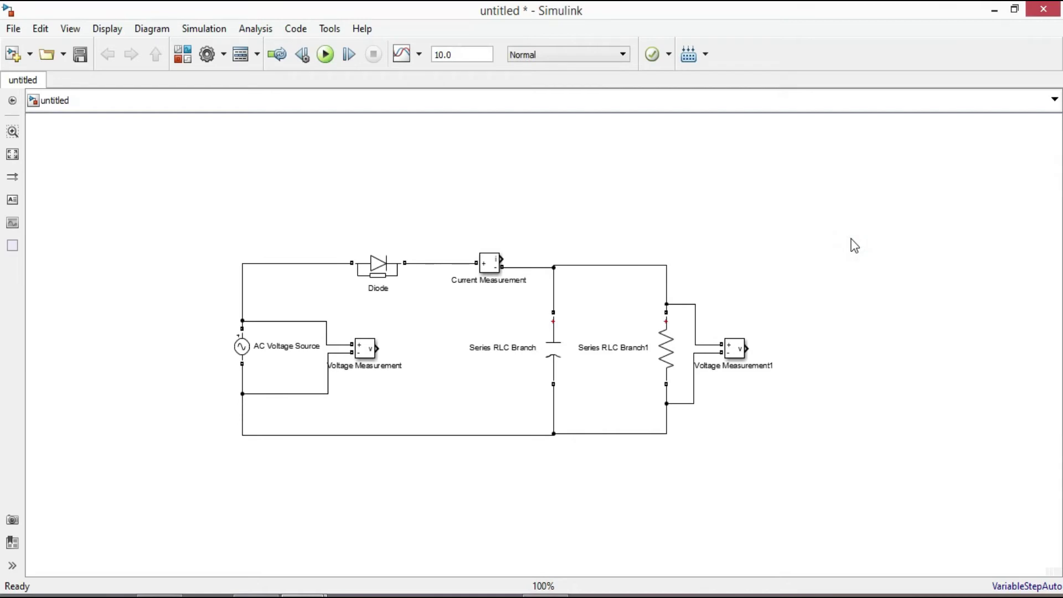
# Insert a Scope block and set its number of input ports to 3
pyautogui.click(854, 245)
pyautogui.write('scope')
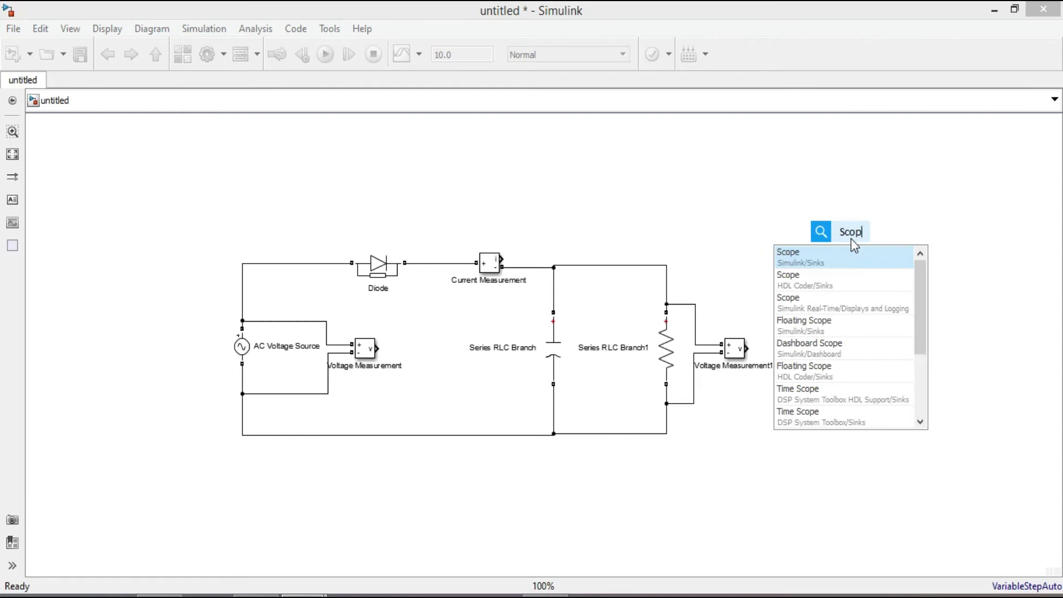
pyautogui.press('Return')
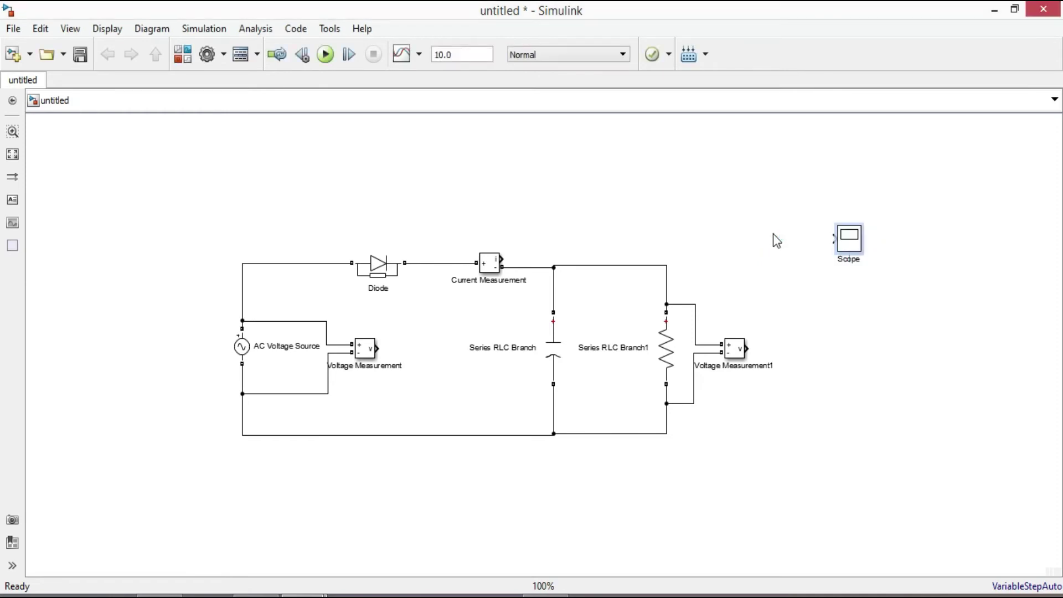
pyautogui.click(853, 239)
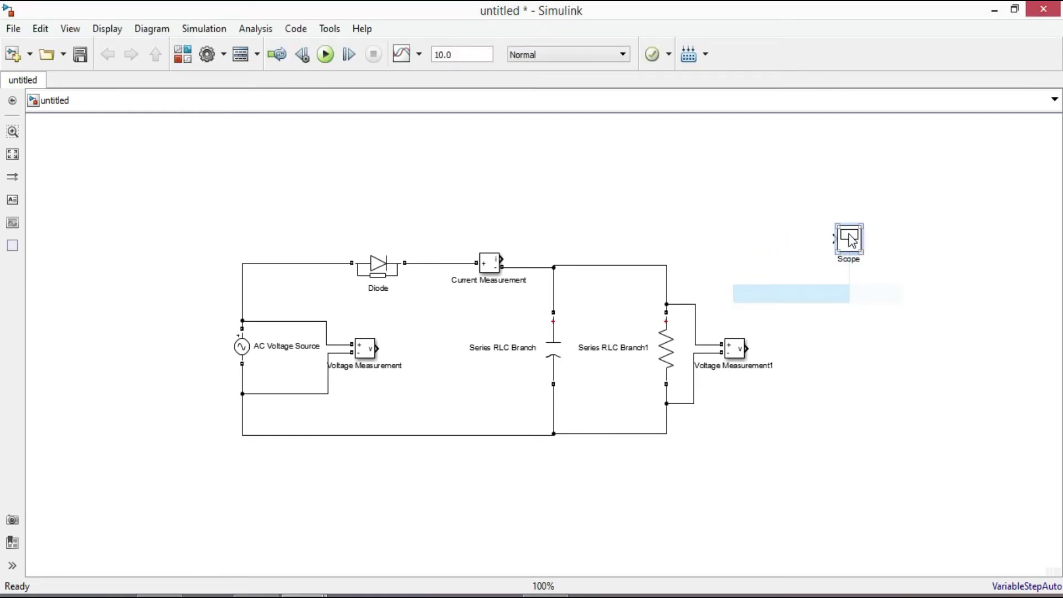
pyautogui.rightClick(845, 241)
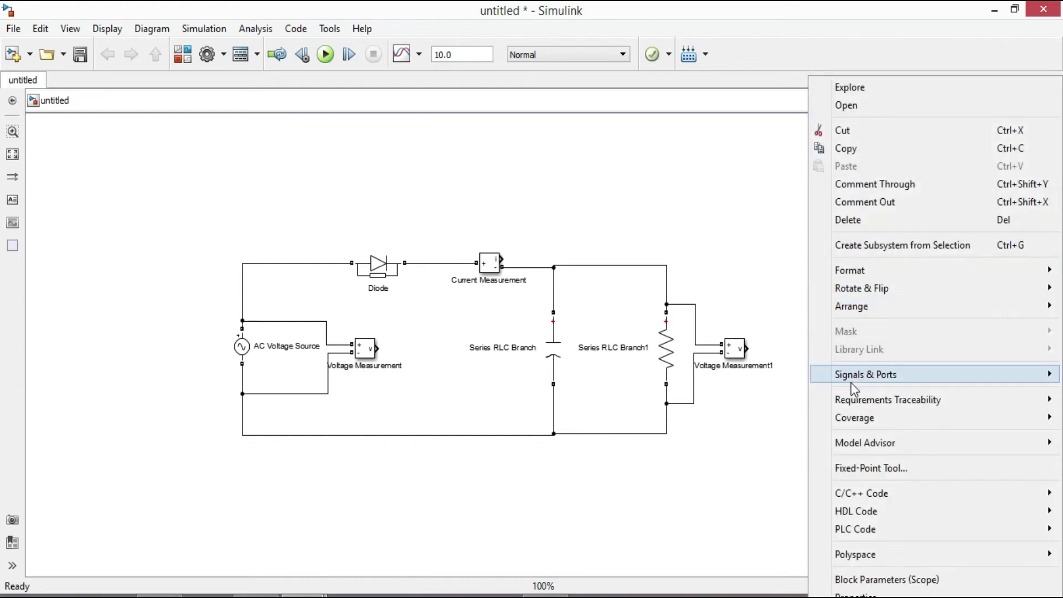
pyautogui.moveTo(852, 388)
pyautogui.moveTo(806, 384)
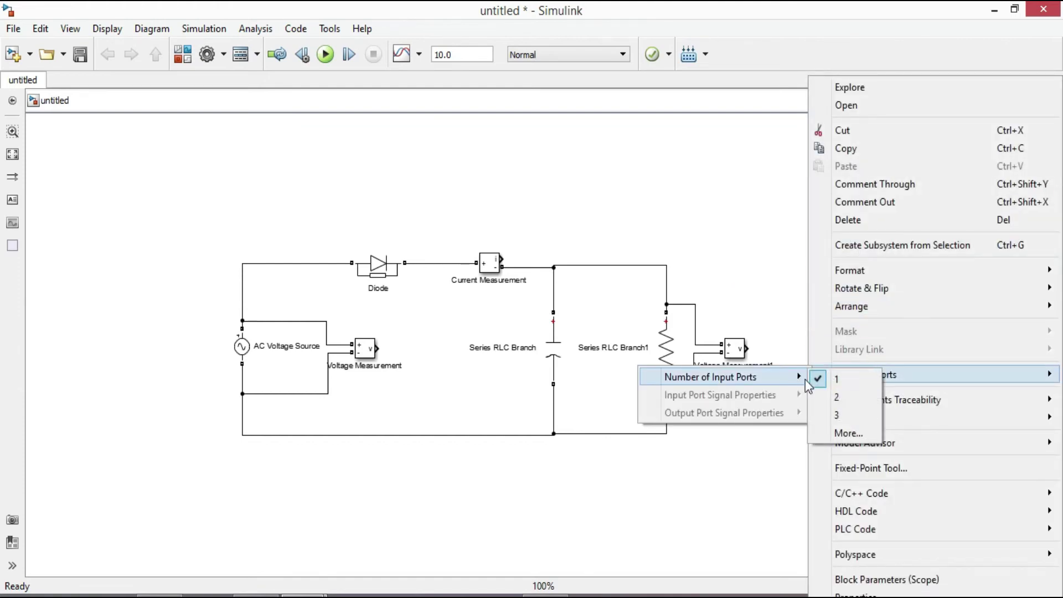
pyautogui.click(841, 420)
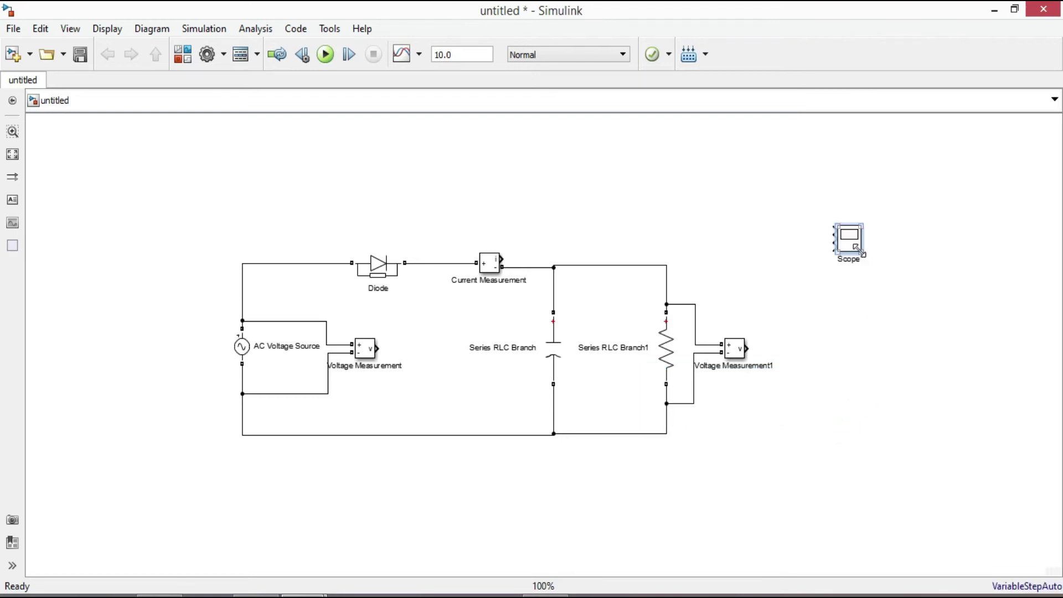
# Enlarge the Scope and wire Voltage Measurement, Voltage Measurement1 and Current Measurement to its three inputs
pyautogui.moveTo(860, 252); pyautogui.dragTo(897, 366)
pyautogui.click(864, 234)
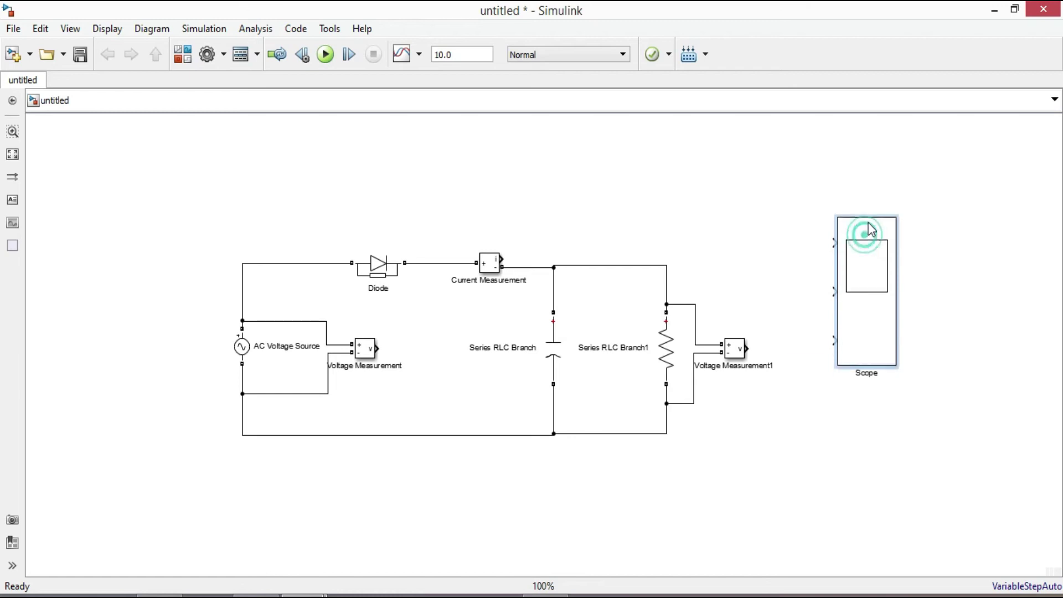
pyautogui.moveTo(868, 222); pyautogui.dragTo(870, 218)
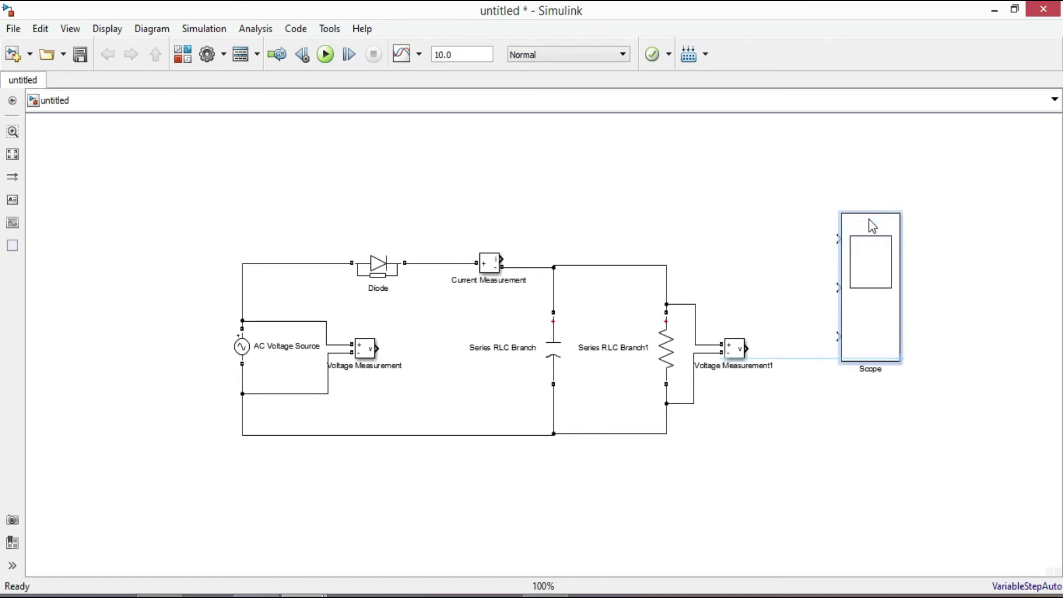
pyautogui.moveTo(377, 348); pyautogui.dragTo(838, 239)
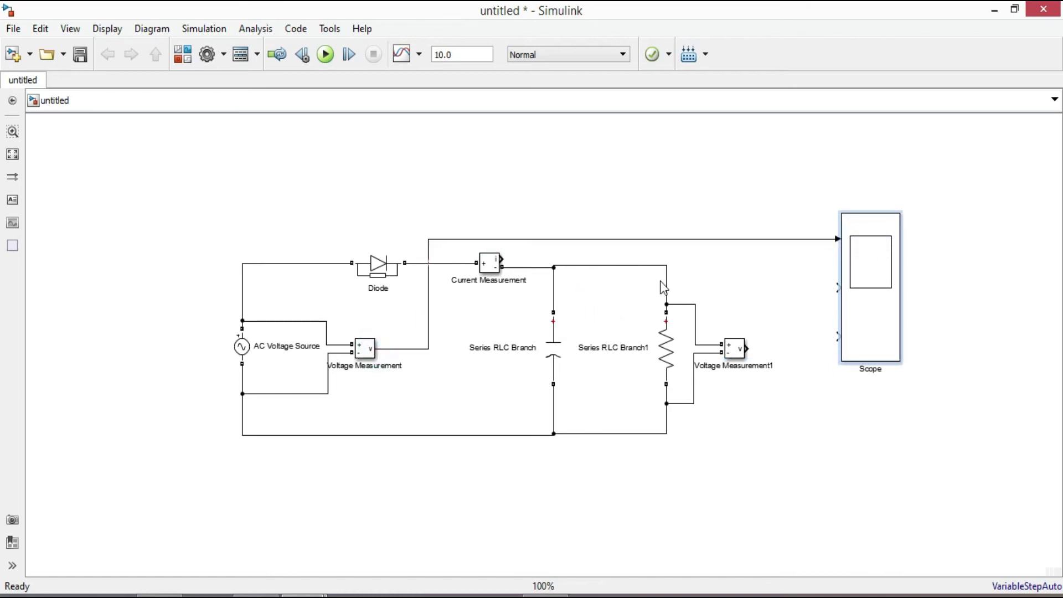
pyautogui.moveTo(748, 348); pyautogui.dragTo(837, 287)
pyautogui.moveTo(501, 259); pyautogui.dragTo(837, 337)
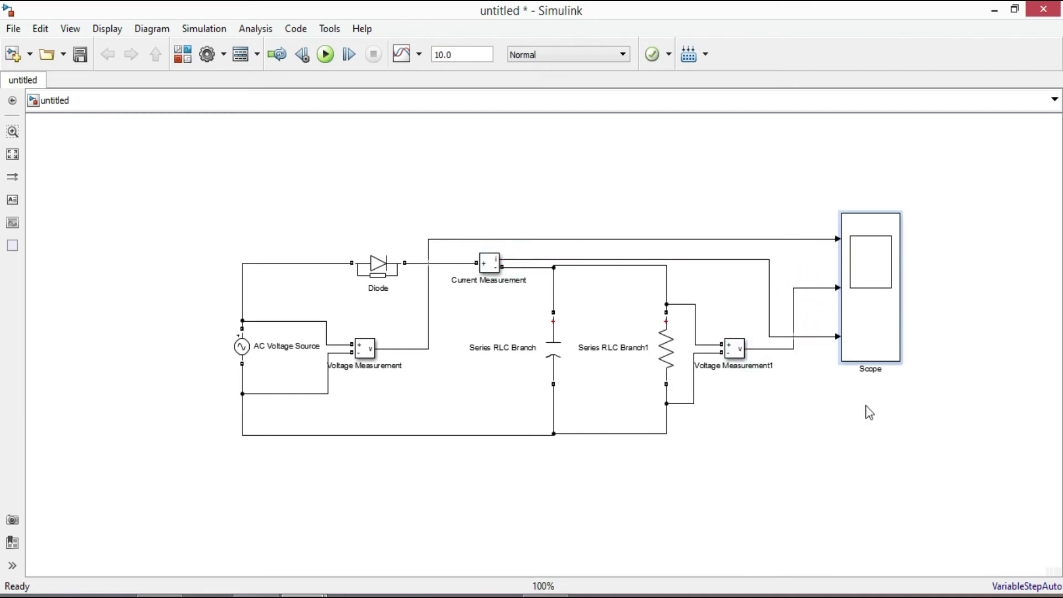
pyautogui.moveTo(884, 297)
pyautogui.mouseDown()
pyautogui.moveTo(836, 281)
pyautogui.moveTo(875, 285)
pyautogui.mouseUp()
pyautogui.click(162, 184)
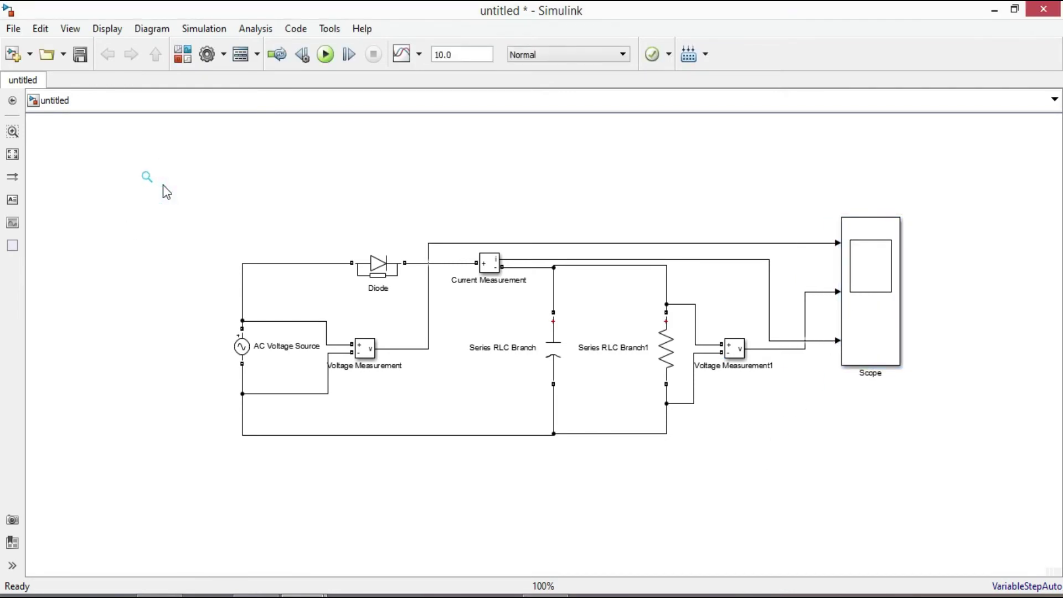
# Add a Continuous powergui block and set the simulation stop time to 0.04
pyautogui.write('Po')
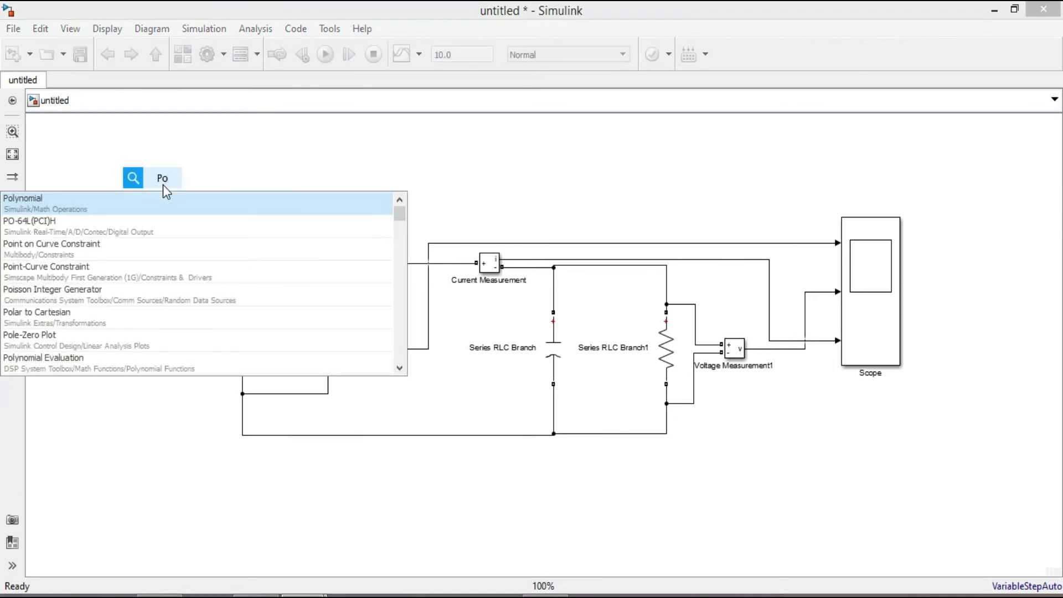
pyautogui.write('wergu')
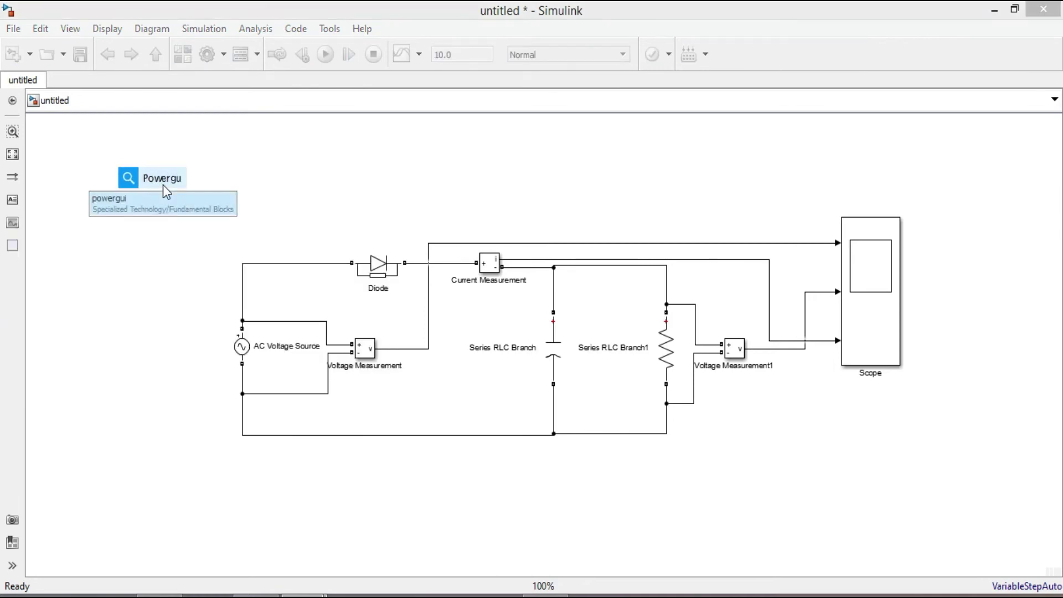
pyautogui.click(130, 200)
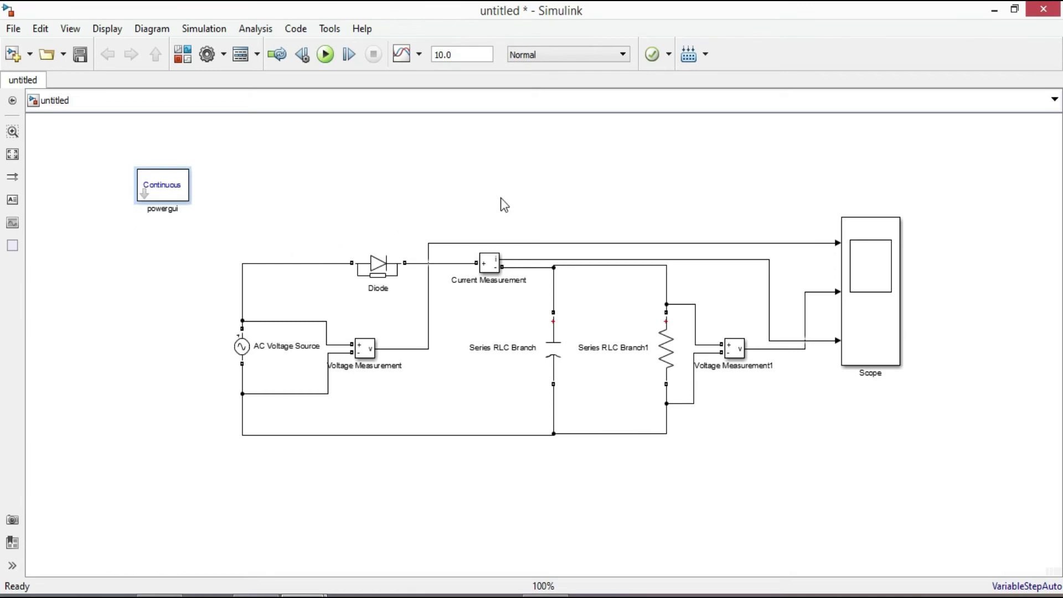
pyautogui.click(463, 53)
pyautogui.write('0.04')
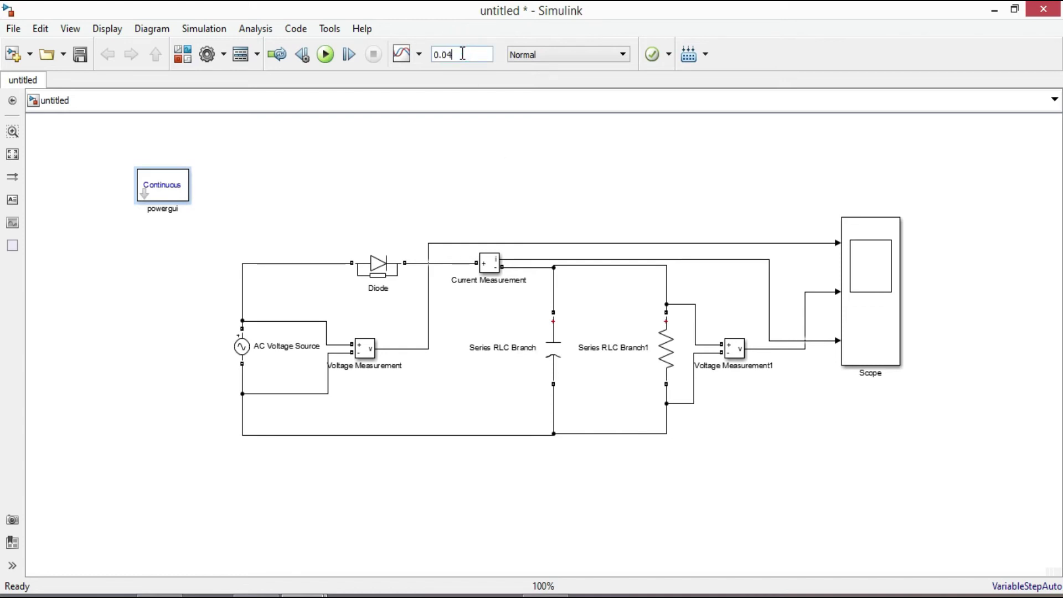
# Run the 0.04 s simulation and view the waveforms in a maximized Scope window
pyautogui.click(325, 54)
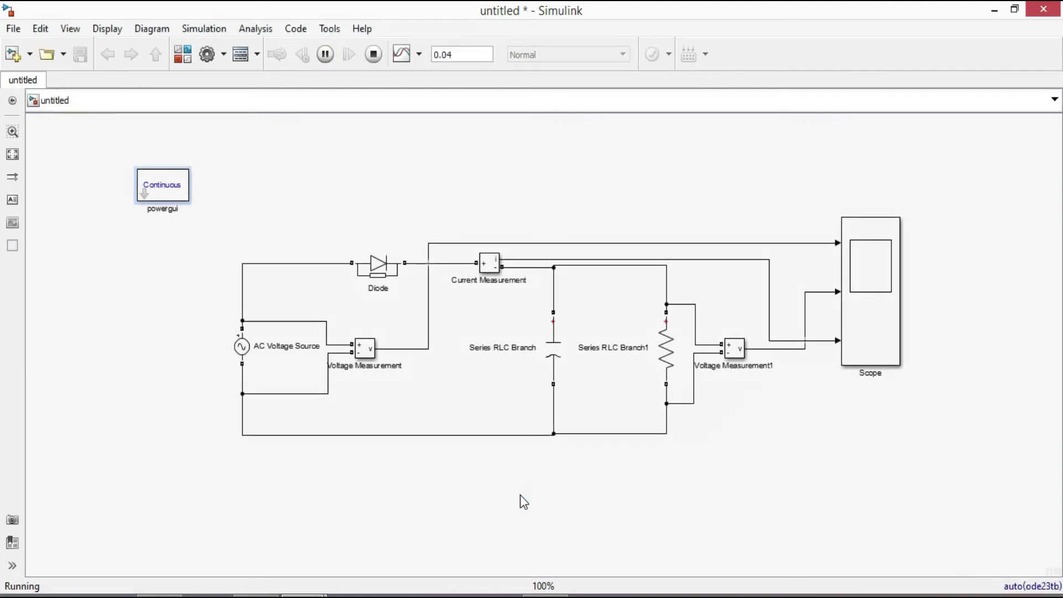
pyautogui.doubleClick(867, 285)
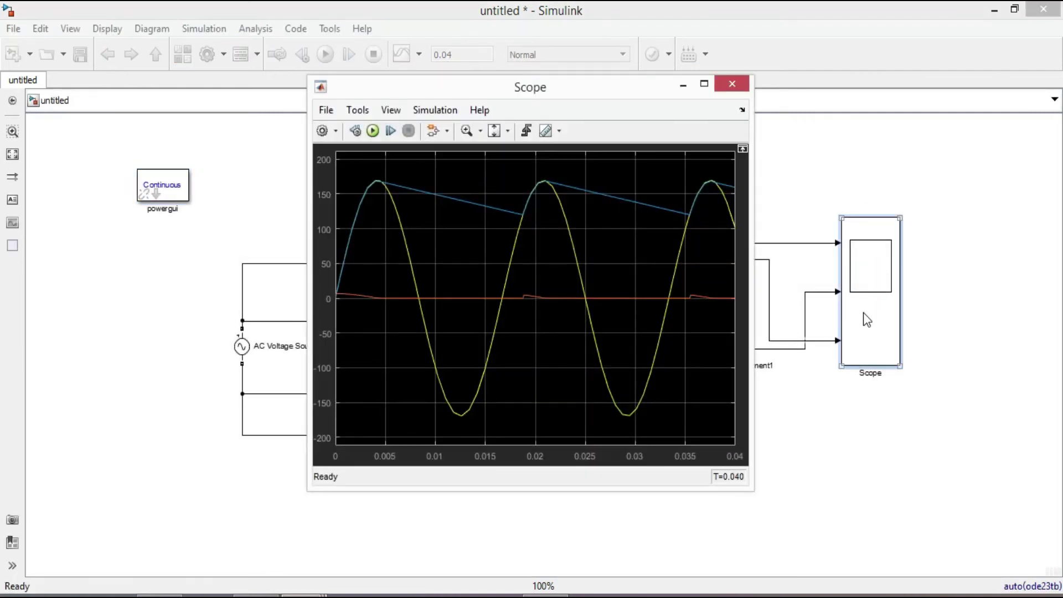
pyautogui.click(703, 85)
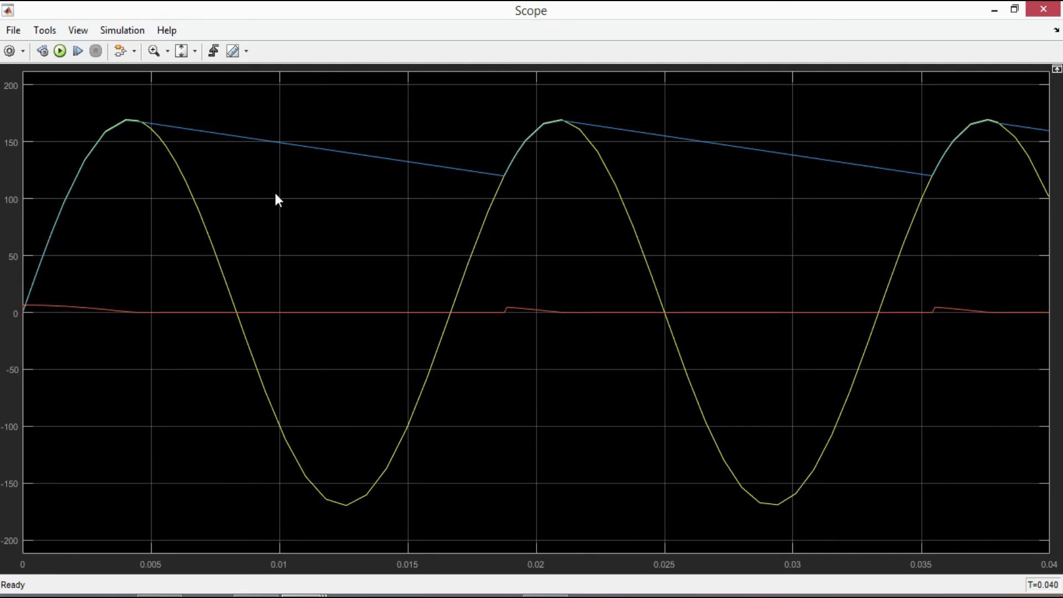
# Switch the Scope to a 3×1 layout of stacked plots and bring up the axis scaling options
pyautogui.click(22, 55)
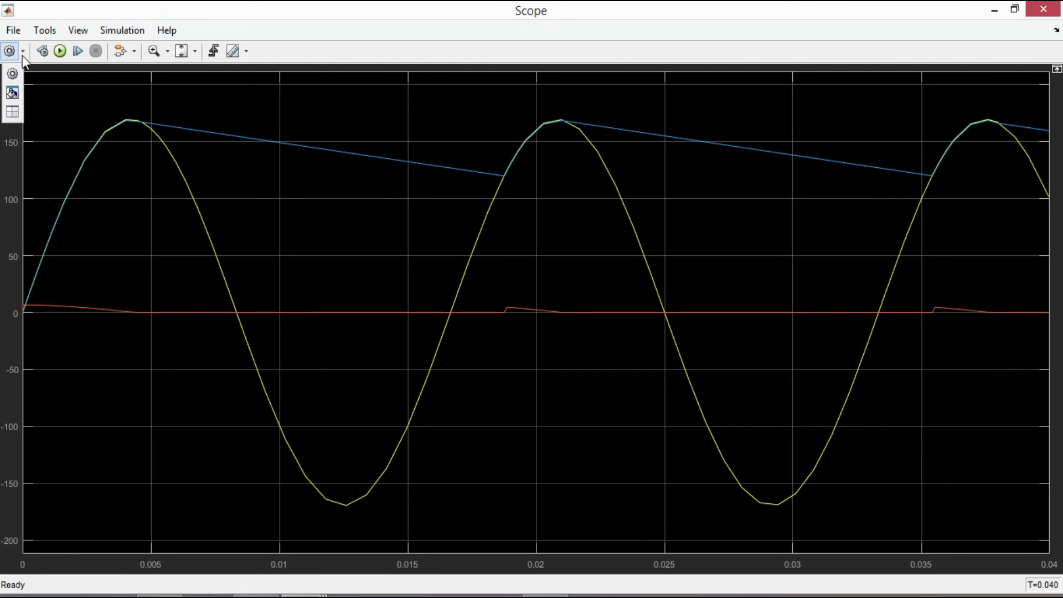
pyautogui.click(8, 113)
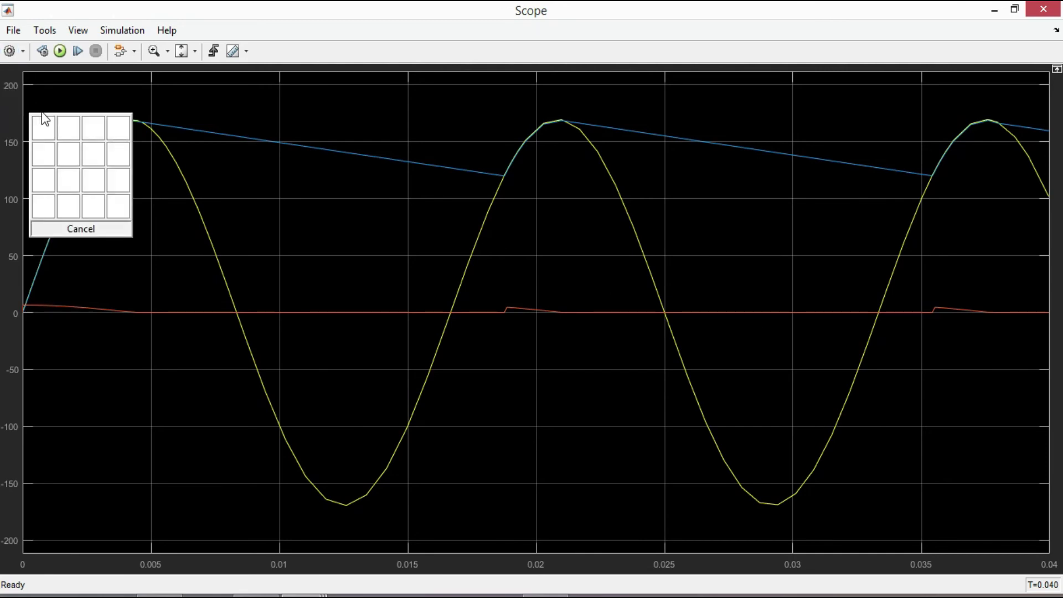
pyautogui.click(47, 180)
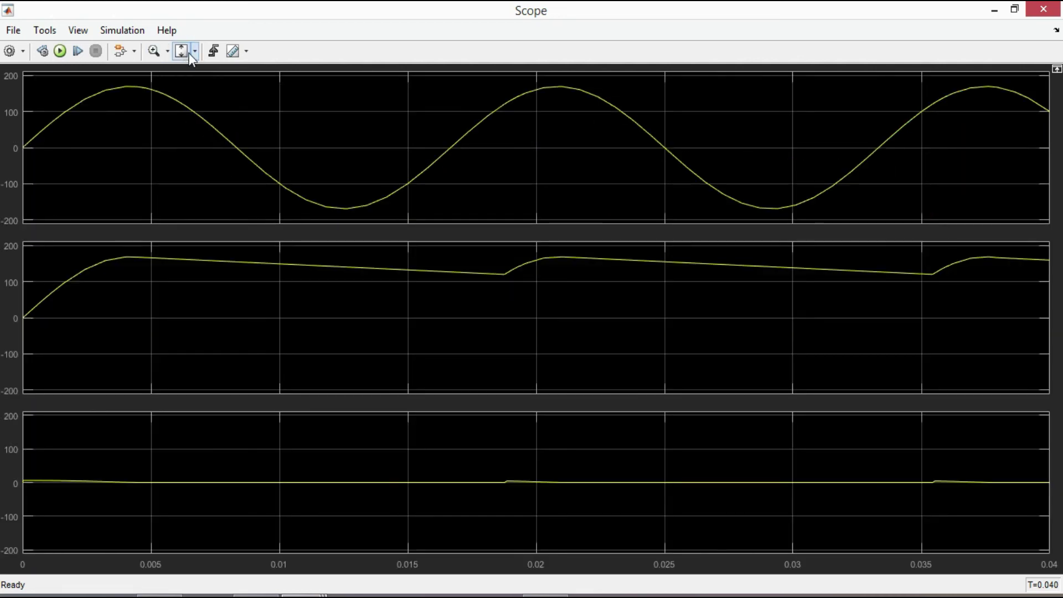
pyautogui.click(194, 52)
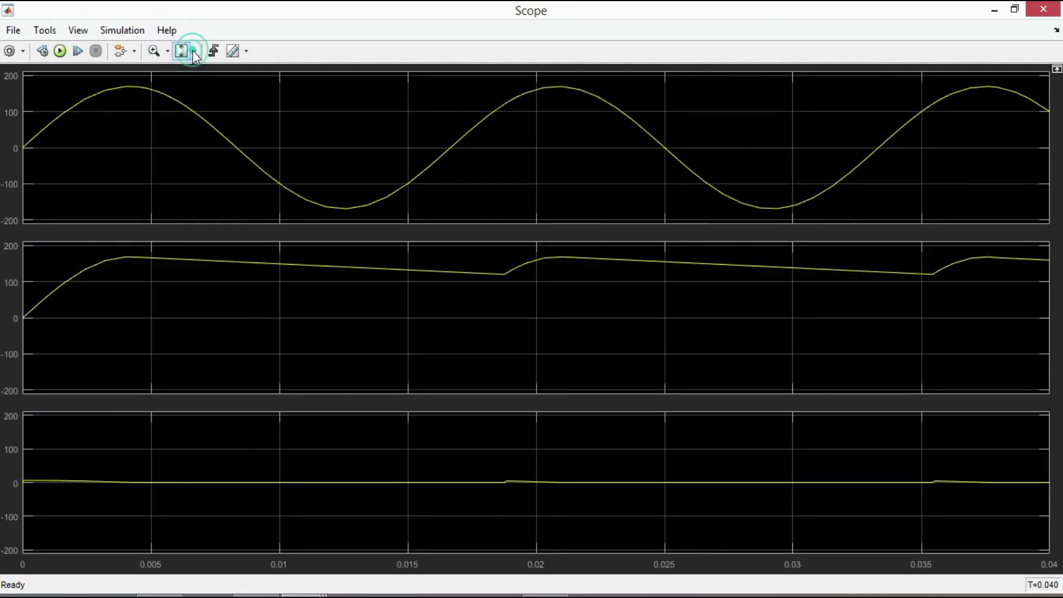